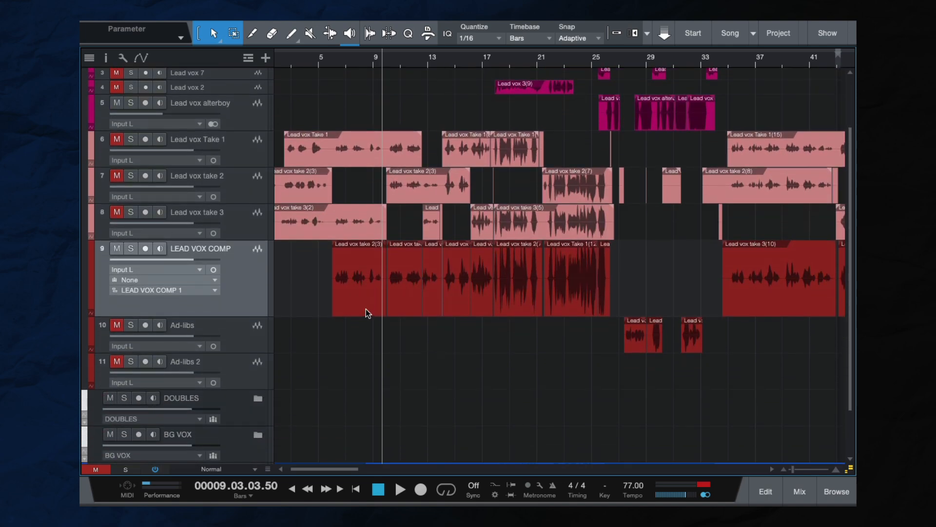
Step: Review the three lead vocal take tracks and the LEAD VOX COMP track along the song
click(245, 159)
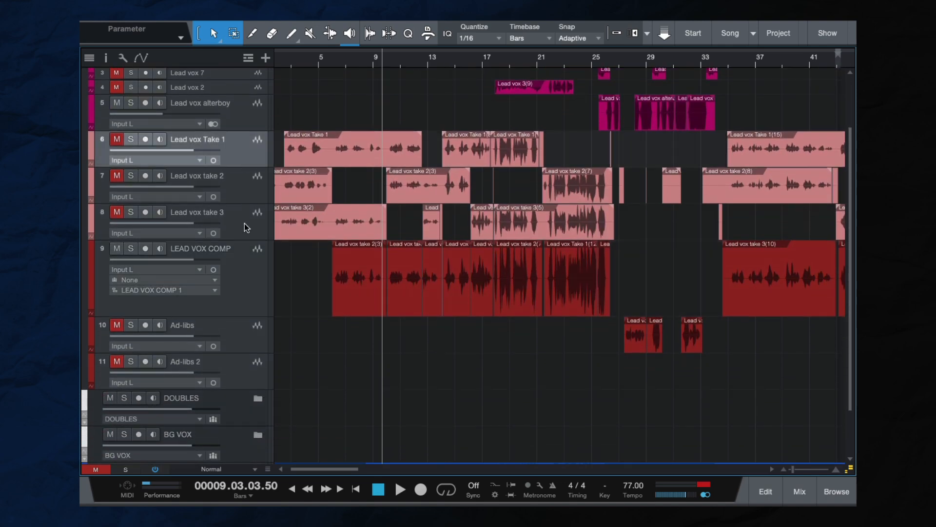
click(245, 225)
click(230, 146)
click(240, 306)
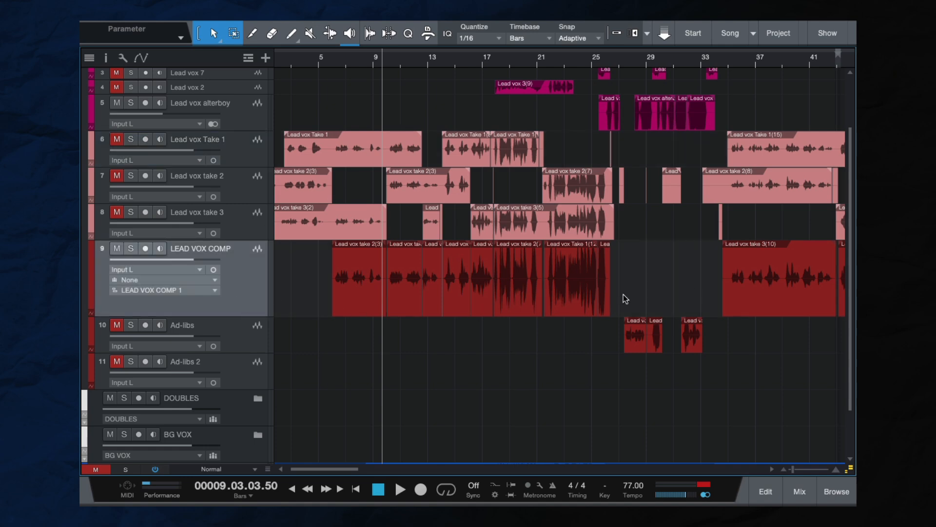
scroll(687, 288, right, 4)
scroll(687, 286, right, 10)
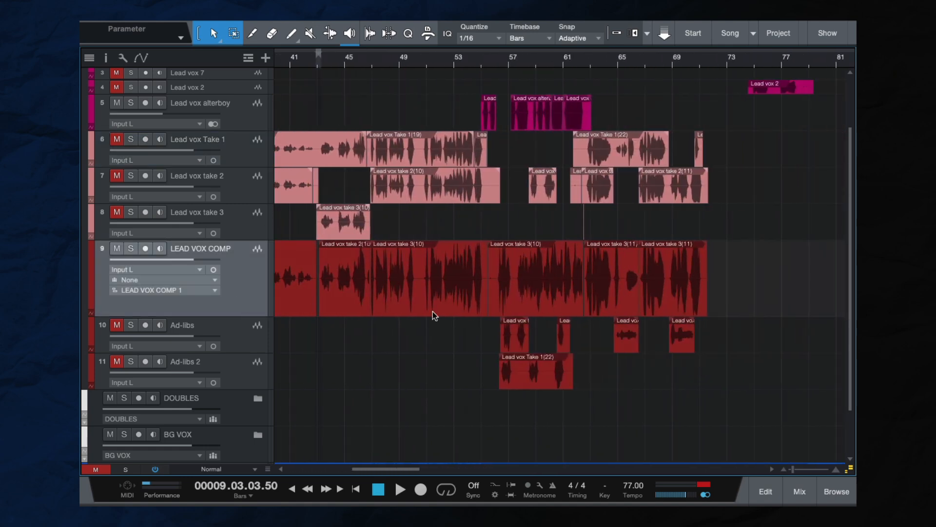
Step: Audition the Ad-libs and Ad-libs 2 tracks from about bar 56 with LEAD VOX COMP muted and both ad-lib tracks unmuted
click(243, 340)
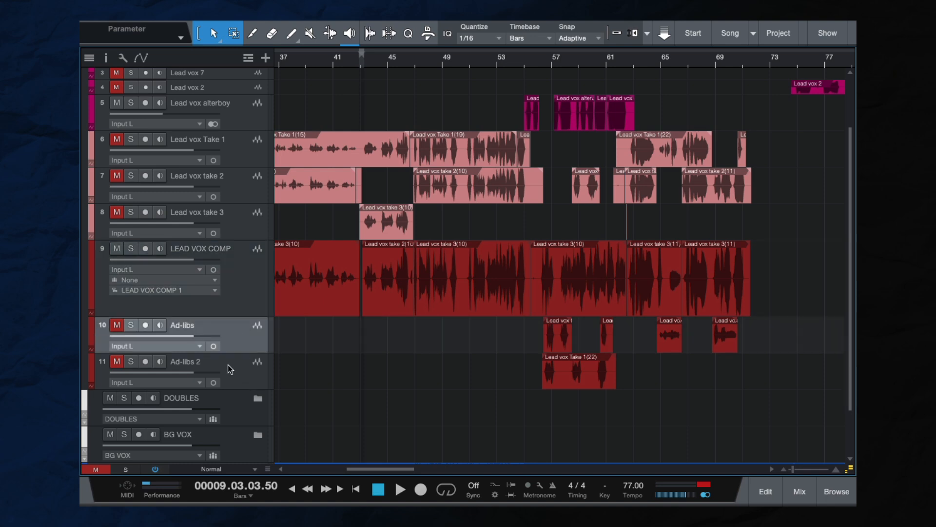
shift+click(231, 370)
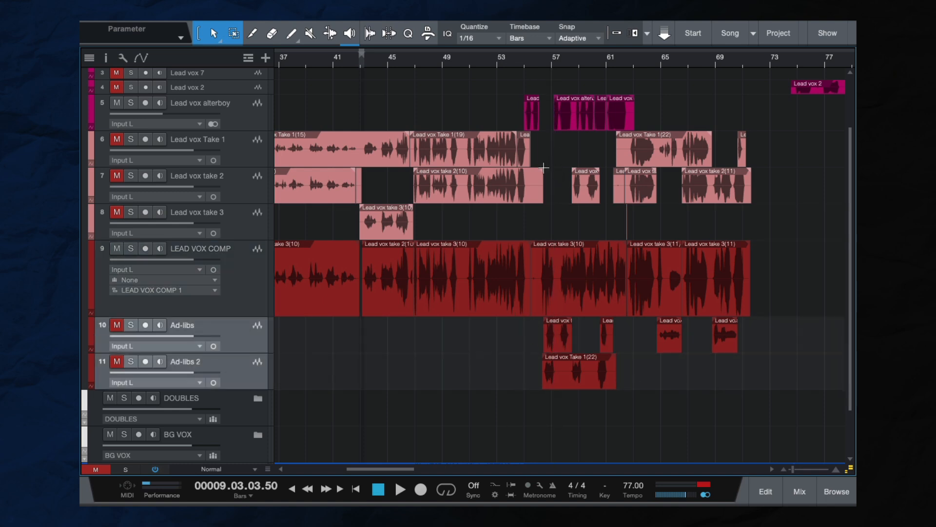
click(546, 60)
scroll(607, 121, up, 1)
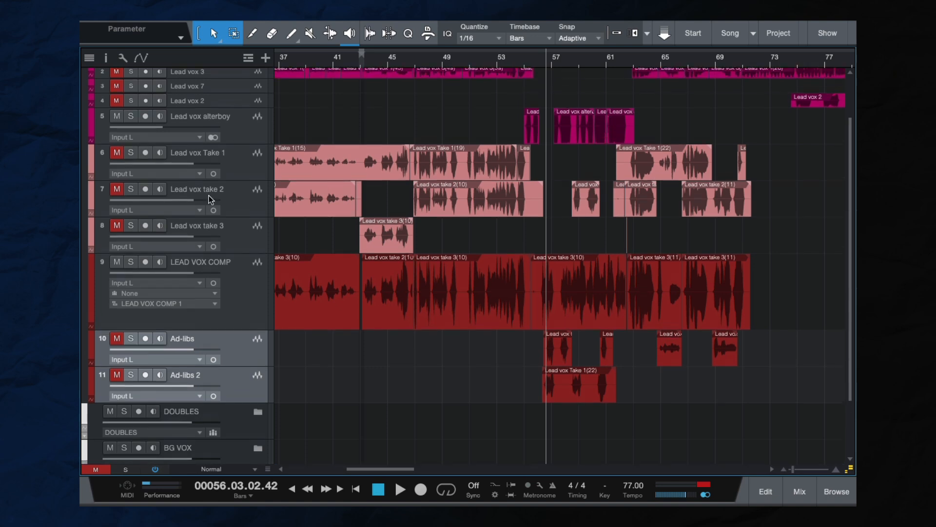
key(space)
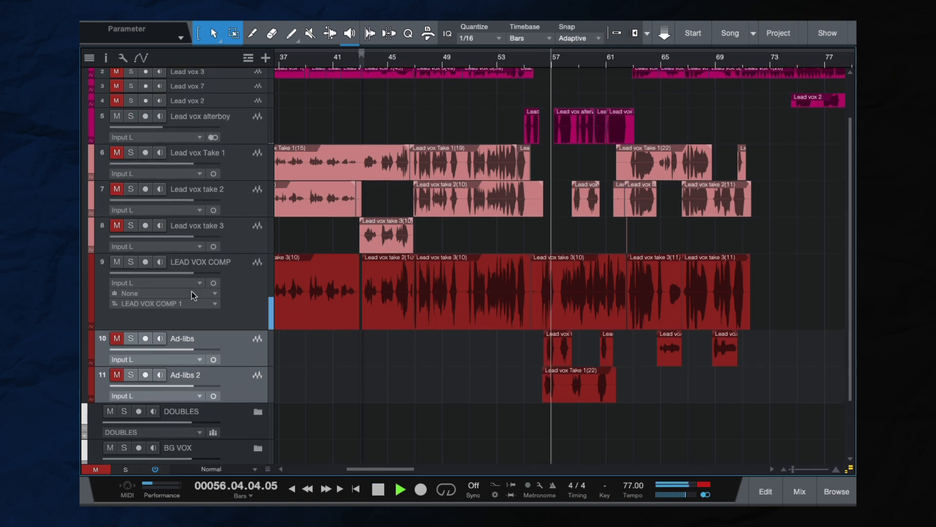
click(117, 262)
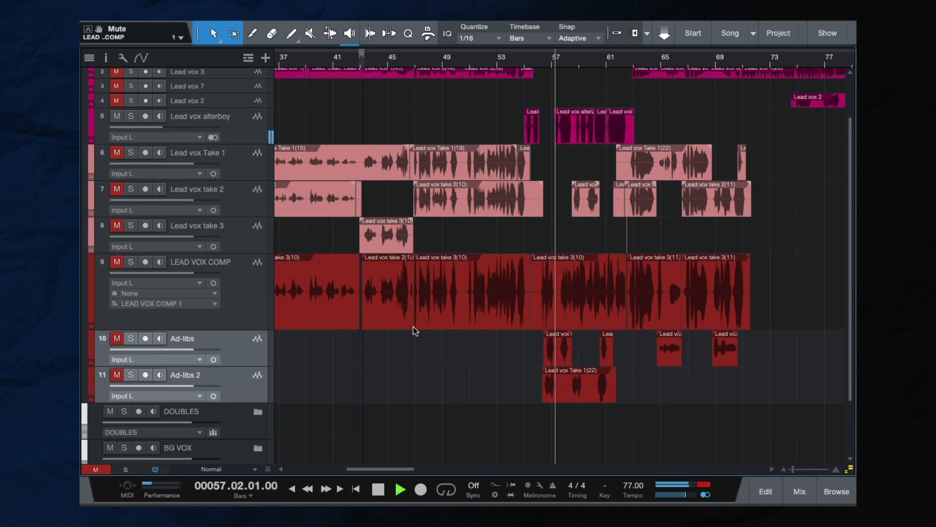
click(116, 339)
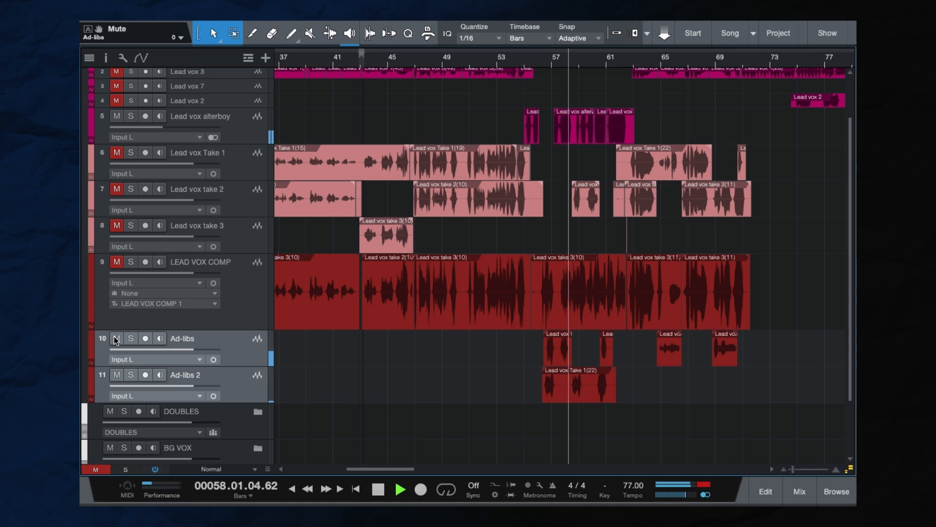
key(space)
Step: Unmute the LEAD VOX COMP track
scroll(338, 349, down, 2)
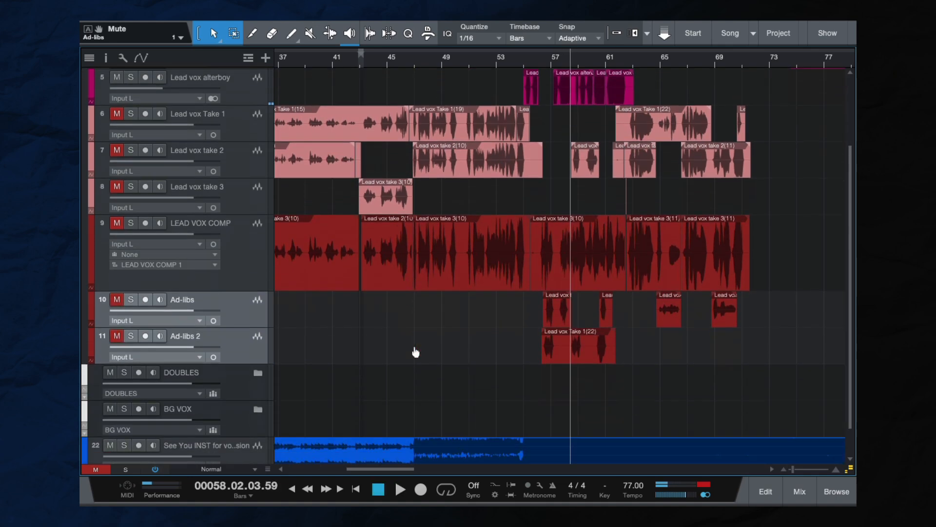
scroll(416, 352, down, 2)
scroll(415, 352, up, 2)
scroll(415, 353, left, 3)
click(117, 190)
scroll(475, 283, left, 8)
scroll(475, 283, down, 5)
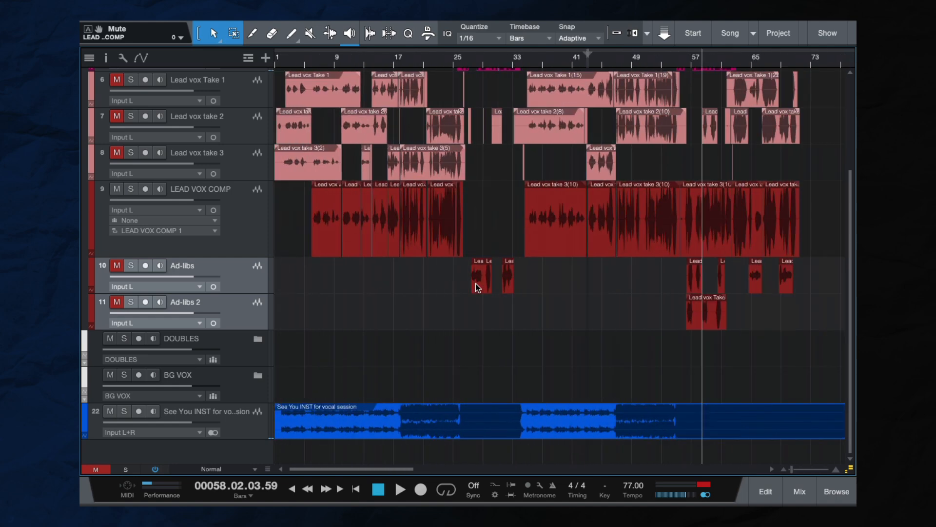
Step: Select the LEAD VOX COMP track and play it from bar 5 through its first clip
scroll(475, 283, up, 2)
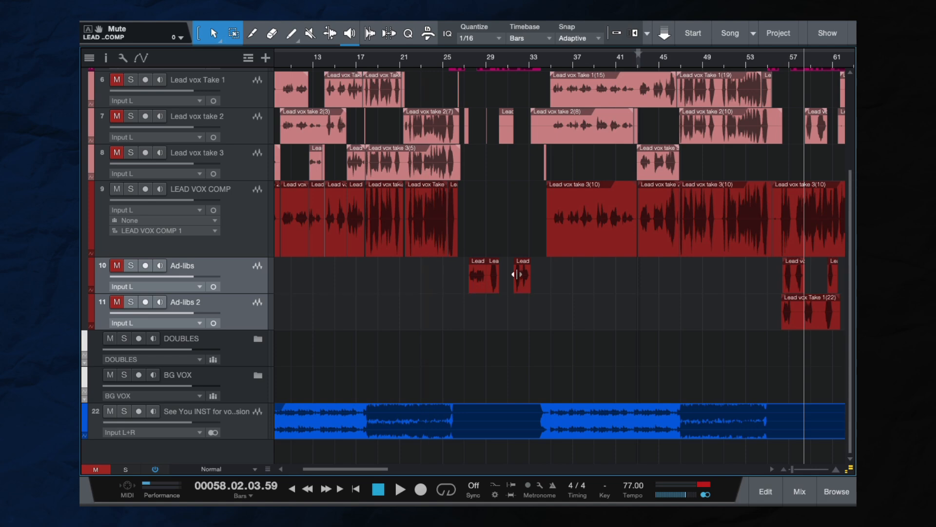
scroll(511, 239, left, 4)
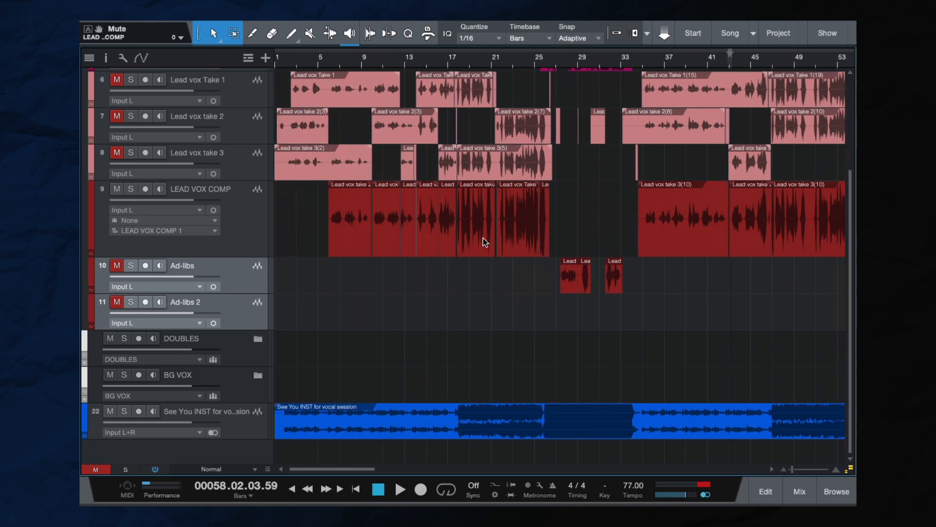
scroll(449, 237, up, 3)
scroll(449, 237, left, 4)
scroll(450, 239, up, 2)
click(393, 240)
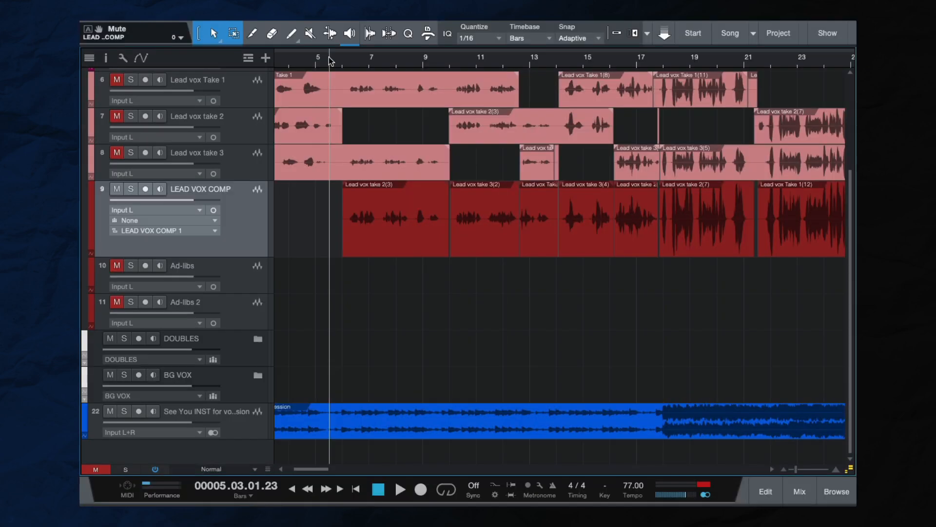
key(space)
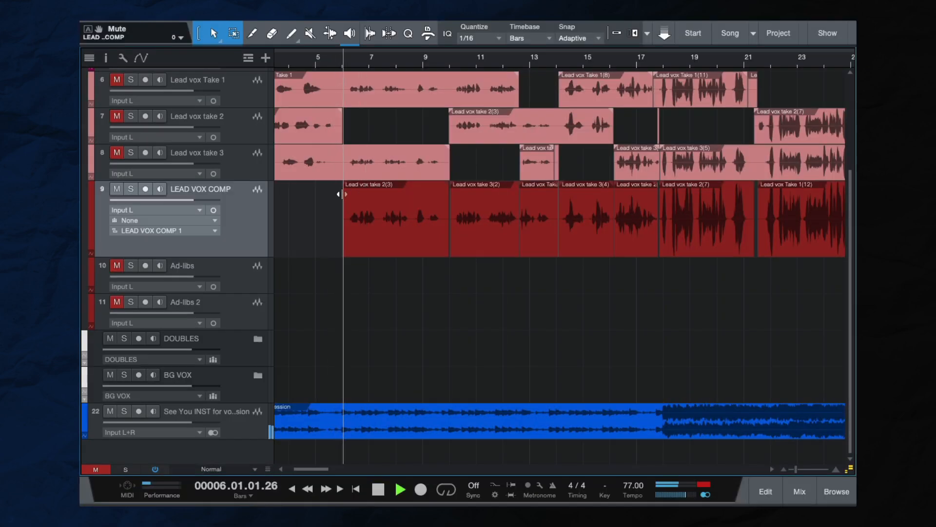
scroll(340, 194, up, 2)
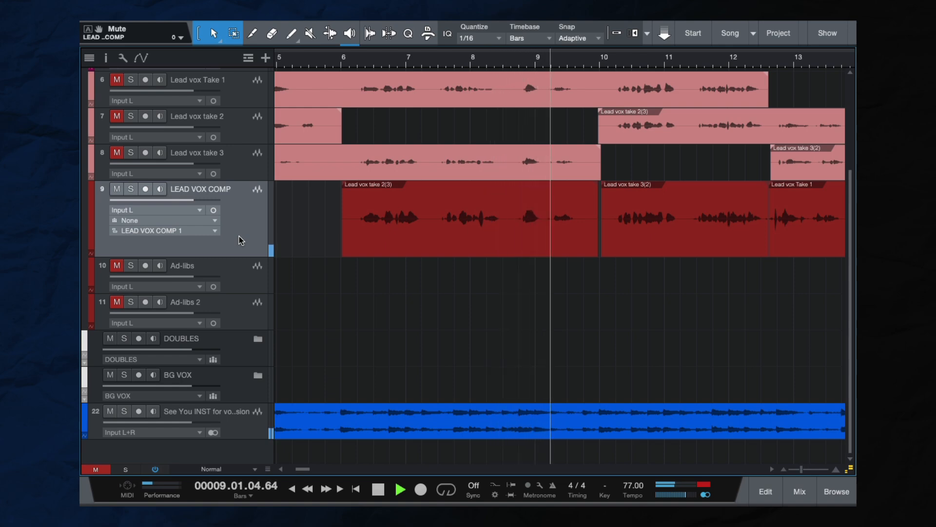
key(space)
Step: Show the mixer and examine the JJP-Vocals and Pro EQ inserts on the LEAD VOX bus
key(F3)
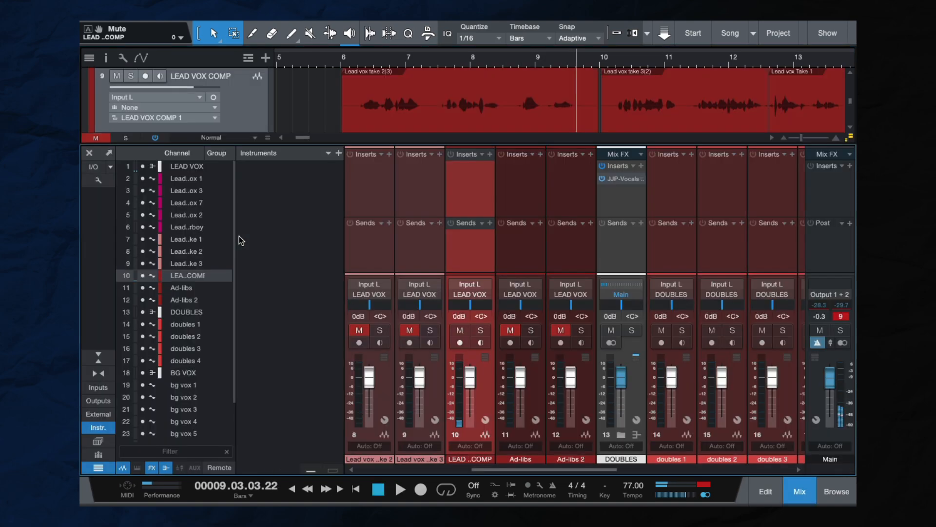
scroll(451, 185, left, 4)
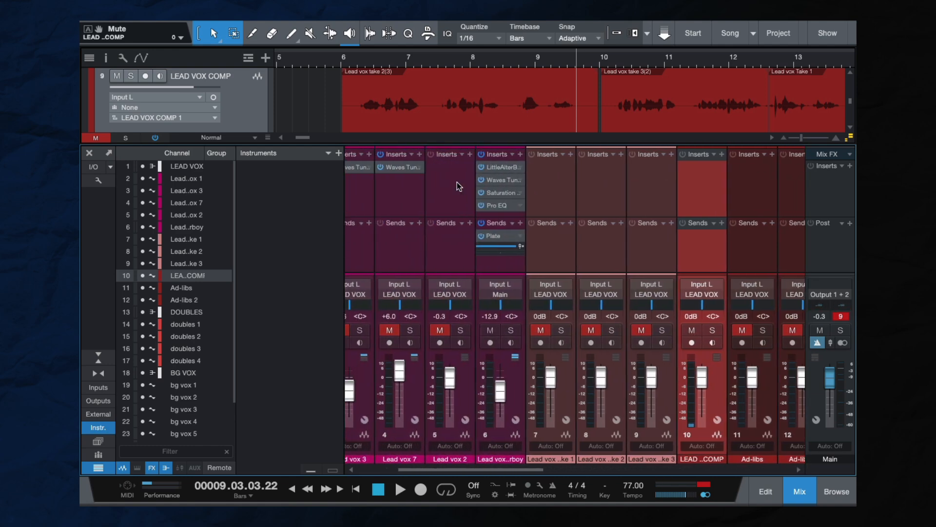
scroll(451, 188, left, 3)
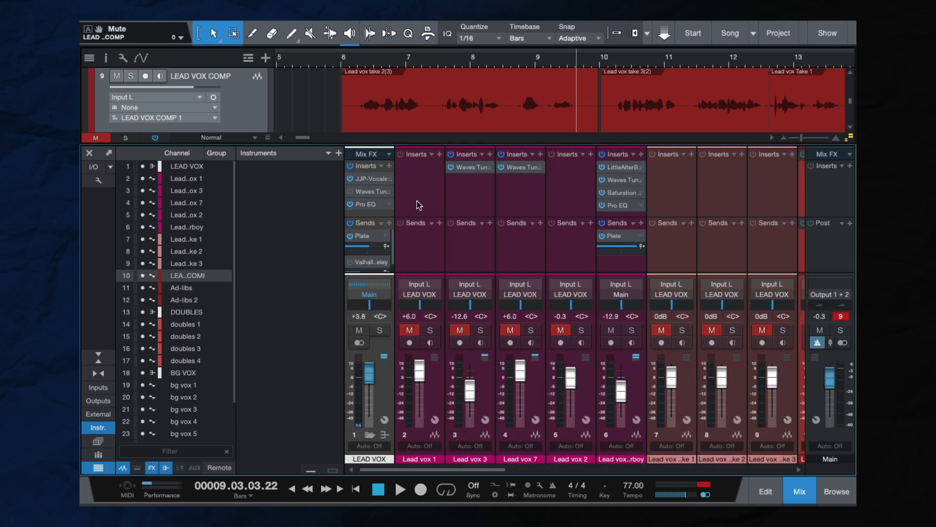
click(384, 420)
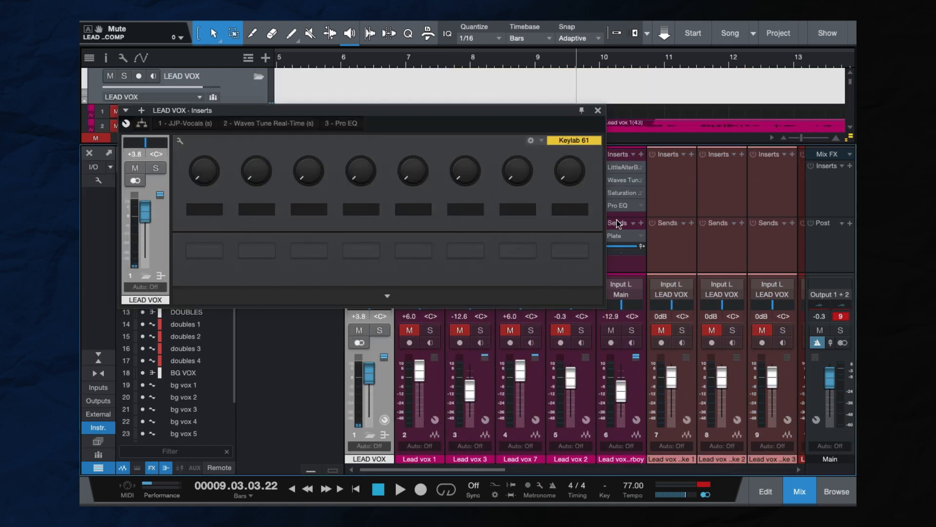
click(598, 111)
click(363, 180)
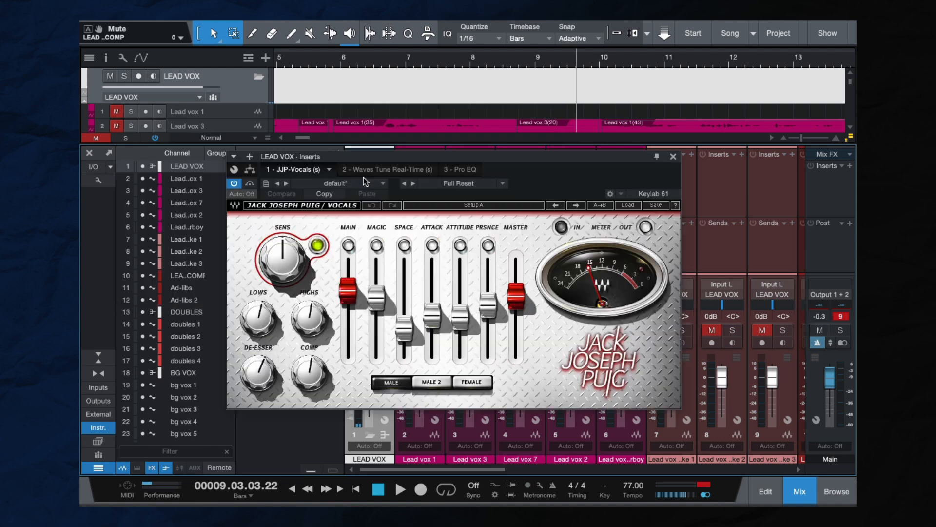
click(677, 157)
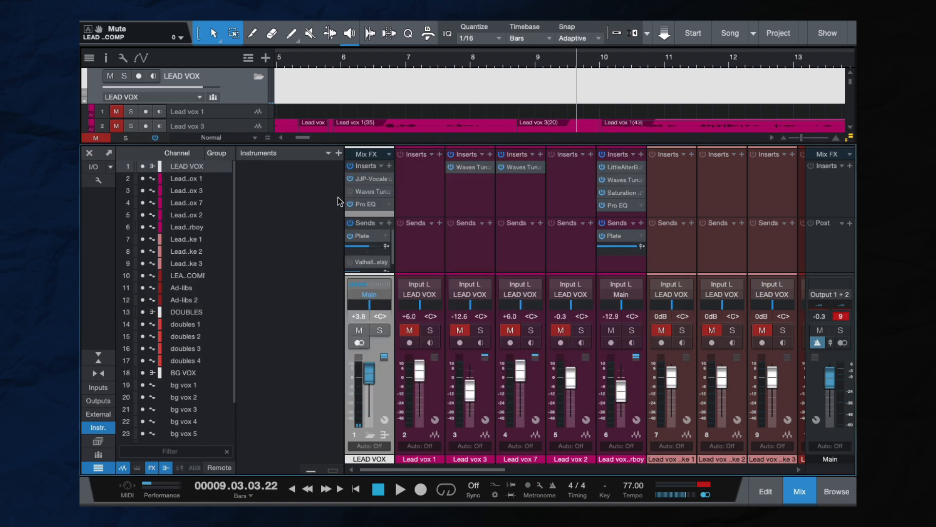
click(374, 204)
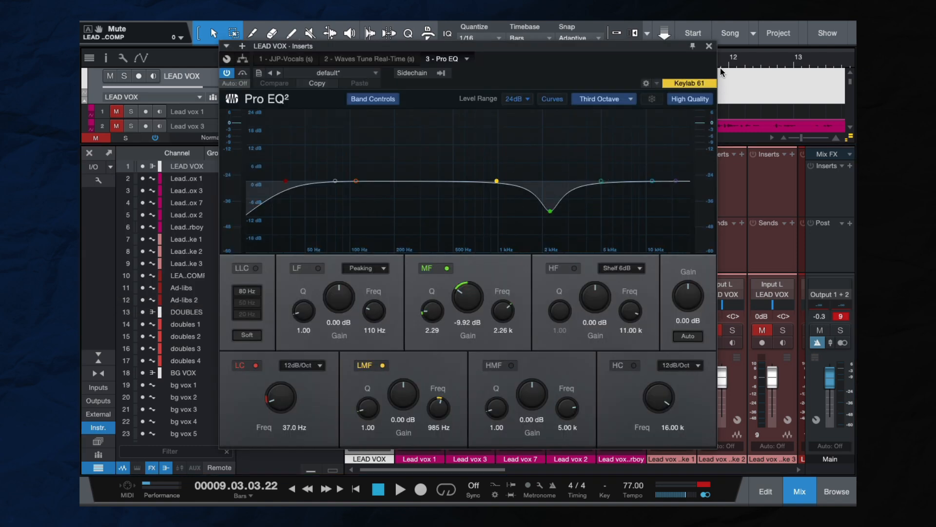
click(709, 46)
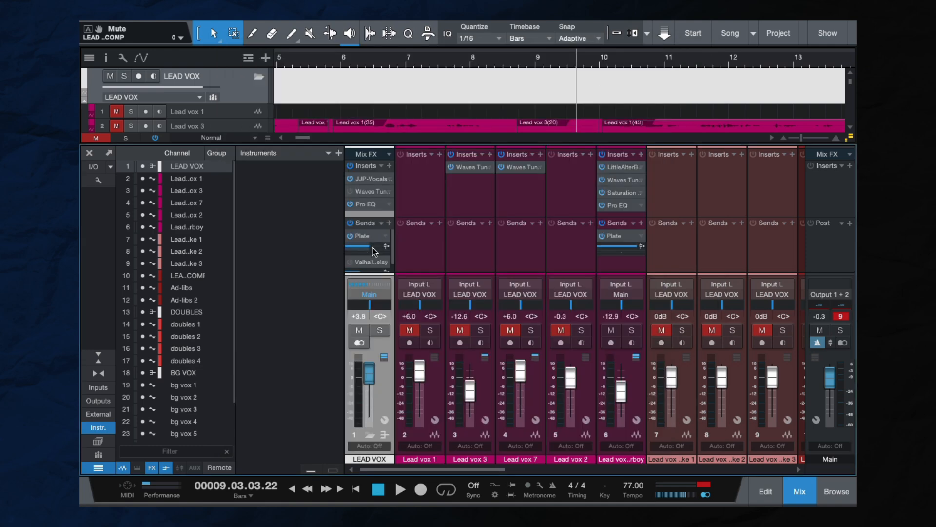
Step: Look over the DOUBLES and BG VOX bus channels and close the mixer
mouse_move(373, 252)
scroll(659, 269, right, 5)
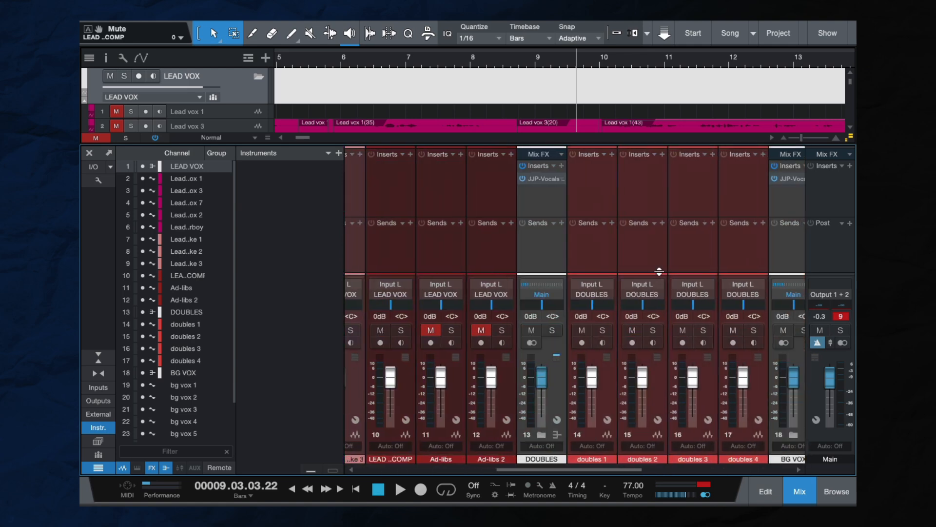
scroll(659, 270, right, 2)
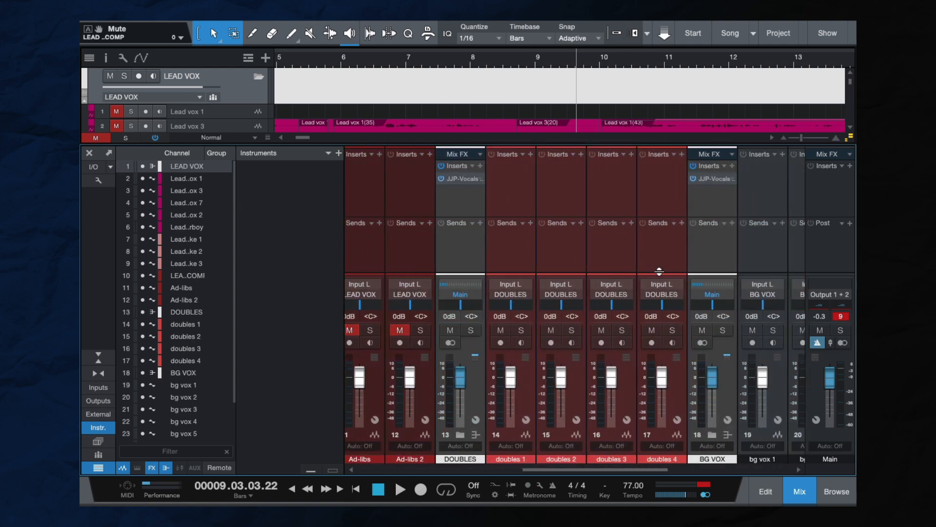
scroll(659, 271, right, 4)
scroll(512, 251, left, 1)
click(88, 153)
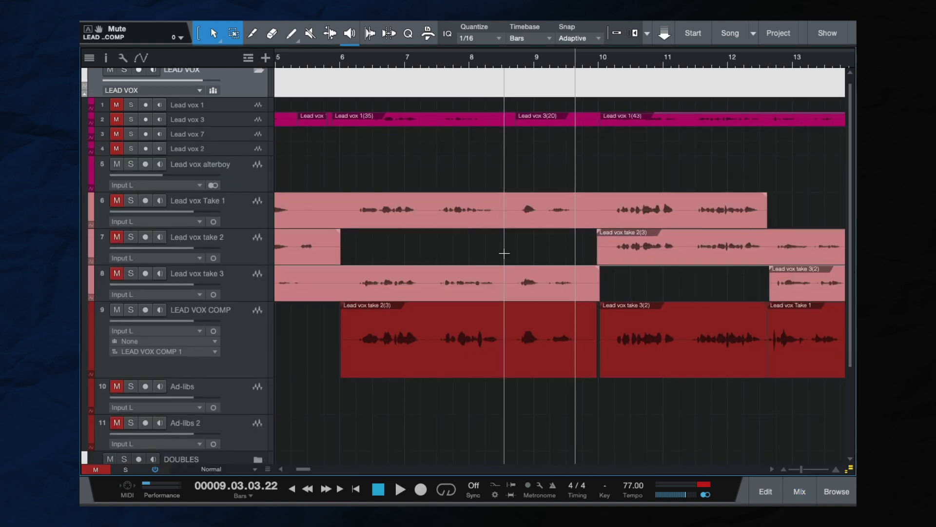
Step: Open the first clip on the LEAD VOX COMP track, Lead vox take 2(3), for pitch editing in Melodyne
scroll(413, 320, down, 2)
click(395, 306)
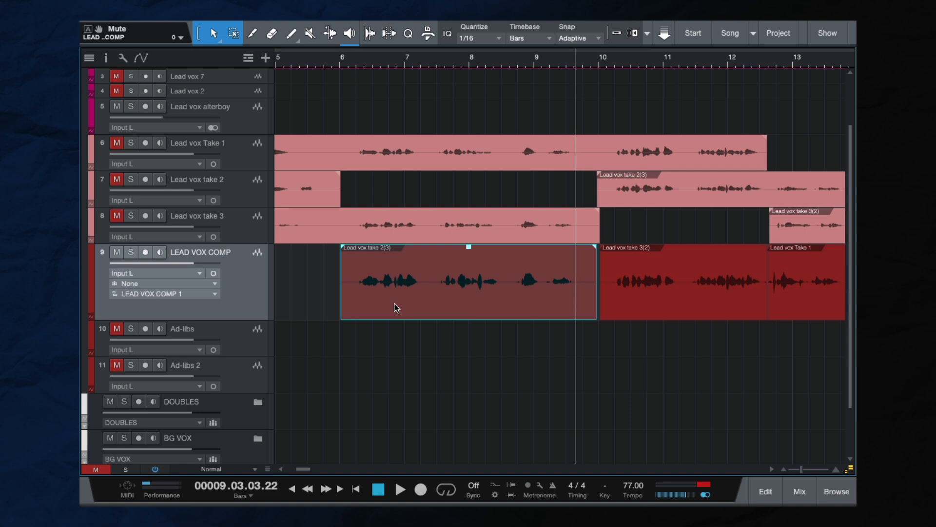
key(ctrl+m)
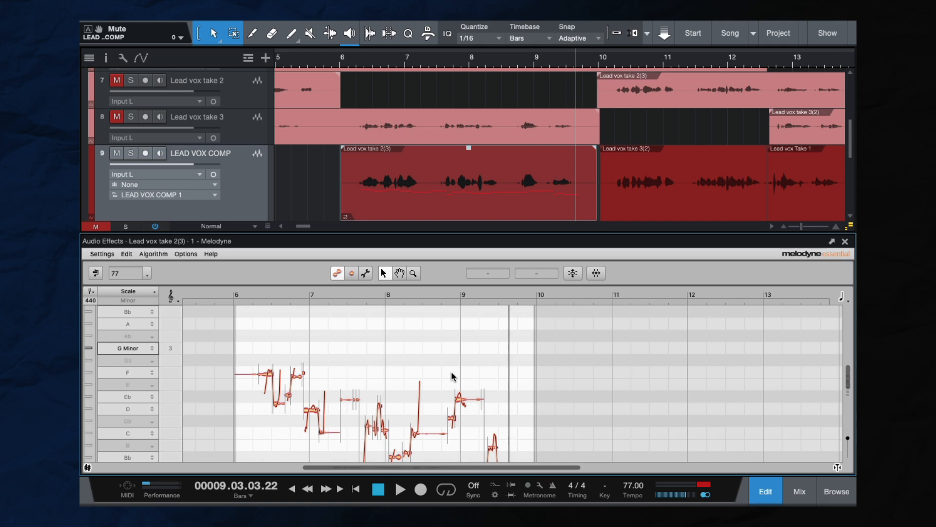
Step: Play the Lead vox take 2(3) clip from shortly after bar 6 and examine its notes and pitch curves
scroll(452, 375, down, 4)
scroll(452, 376, up, 3)
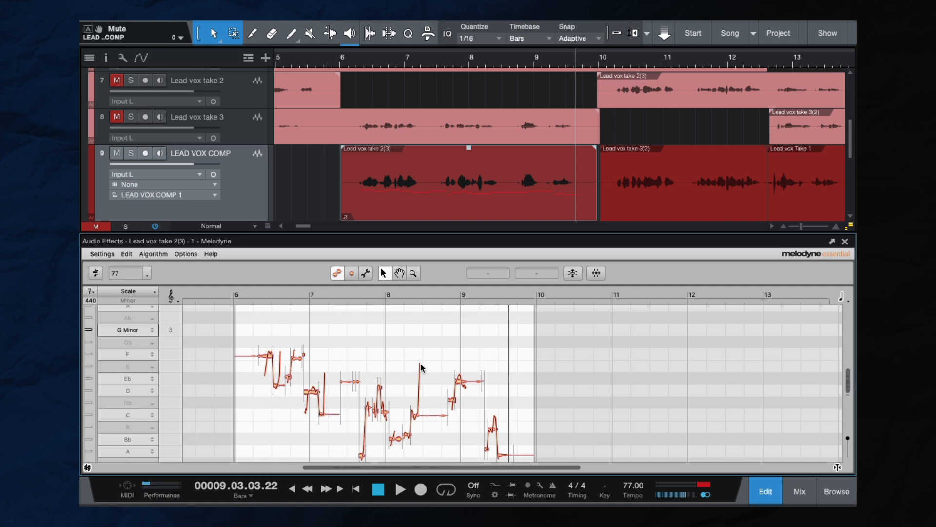
click(255, 292)
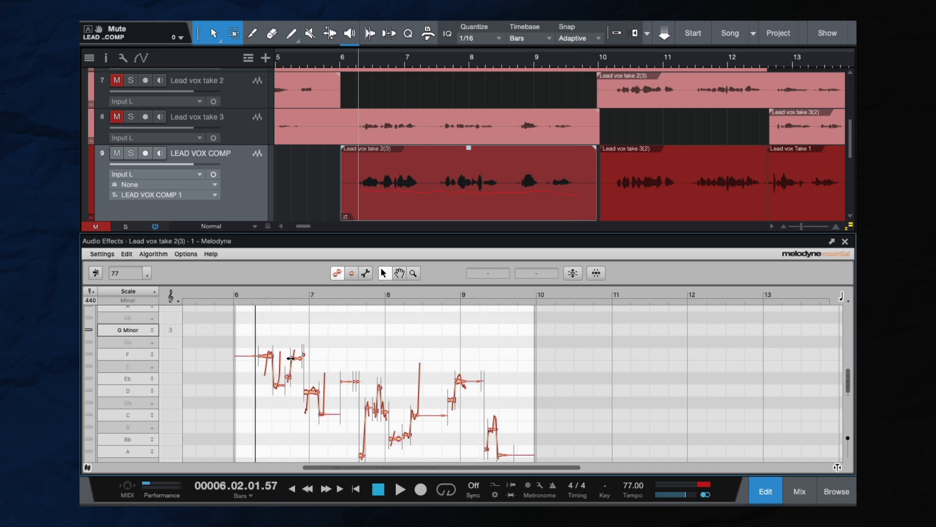
scroll(279, 354, up, 3)
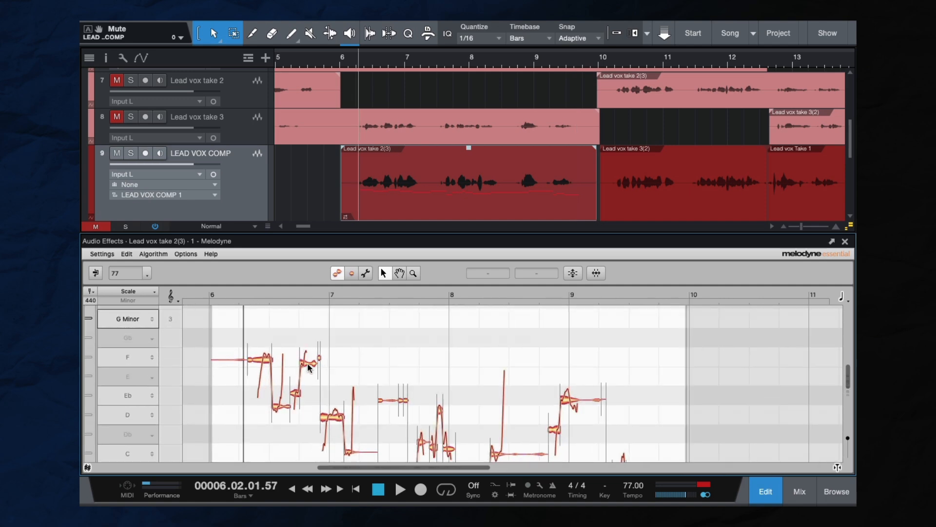
scroll(309, 369, down, 1)
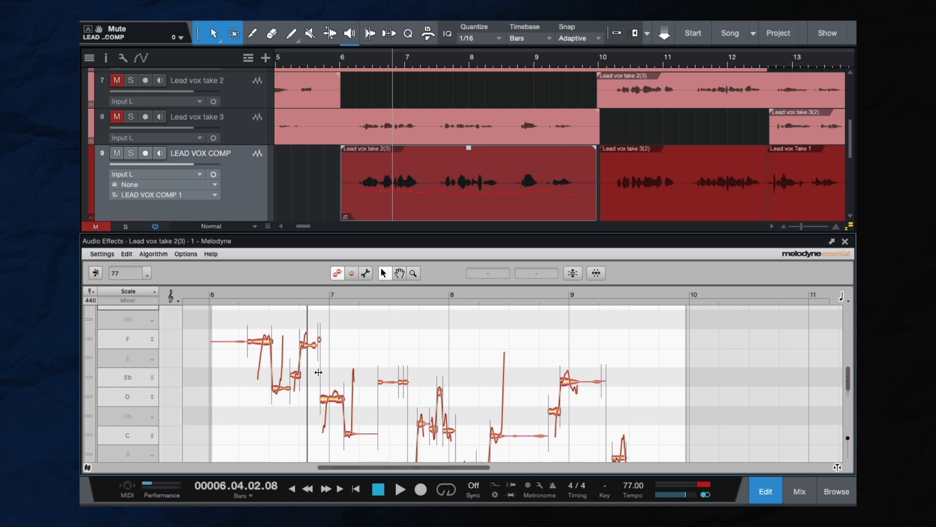
key(space)
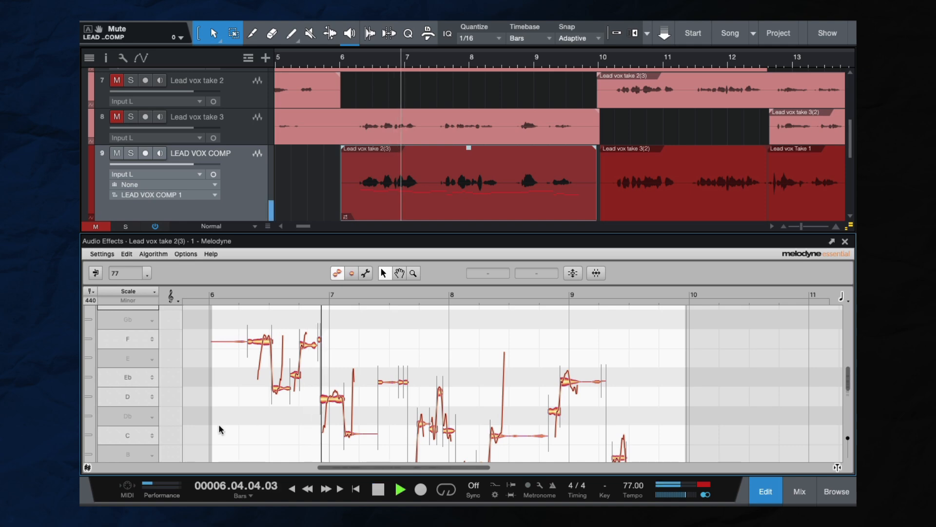
click(239, 291)
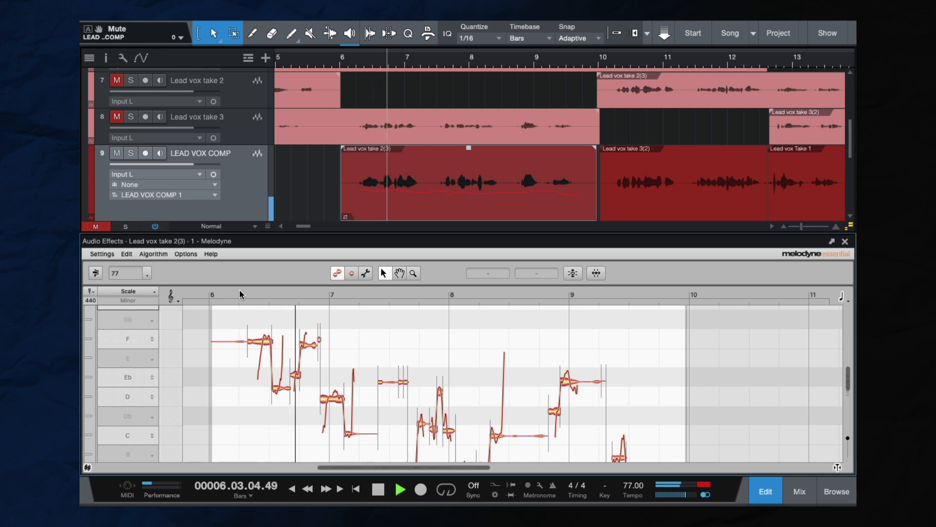
key(space)
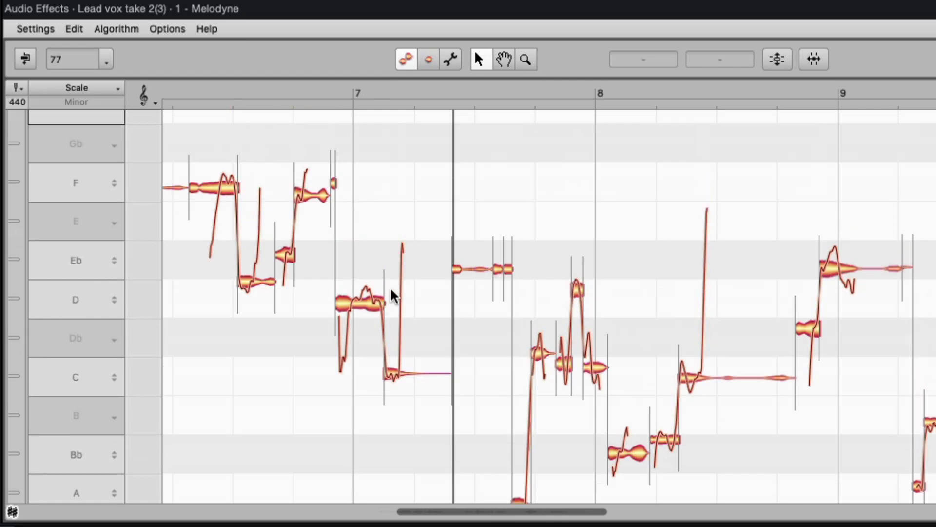
Step: Lower the C 3 note just after bar 7 to -3 ct and play the phrase back
scroll(391, 292, up, 5)
scroll(391, 292, left, 2)
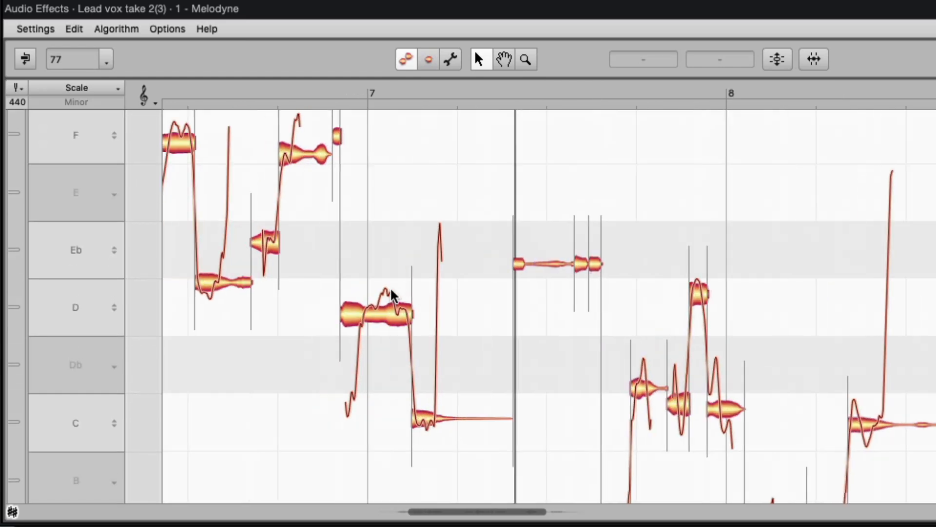
double_click(271, 92)
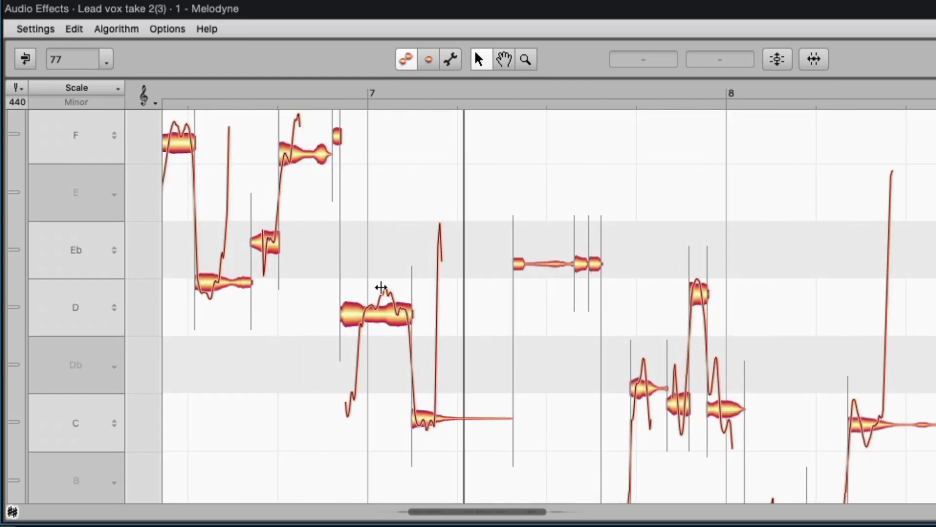
click(430, 418)
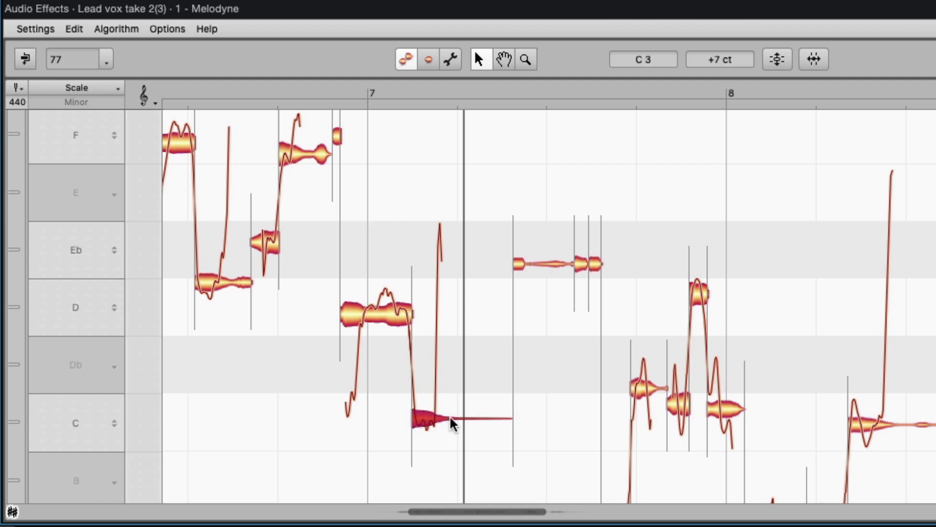
drag(460, 414, 463, 421)
click(322, 86)
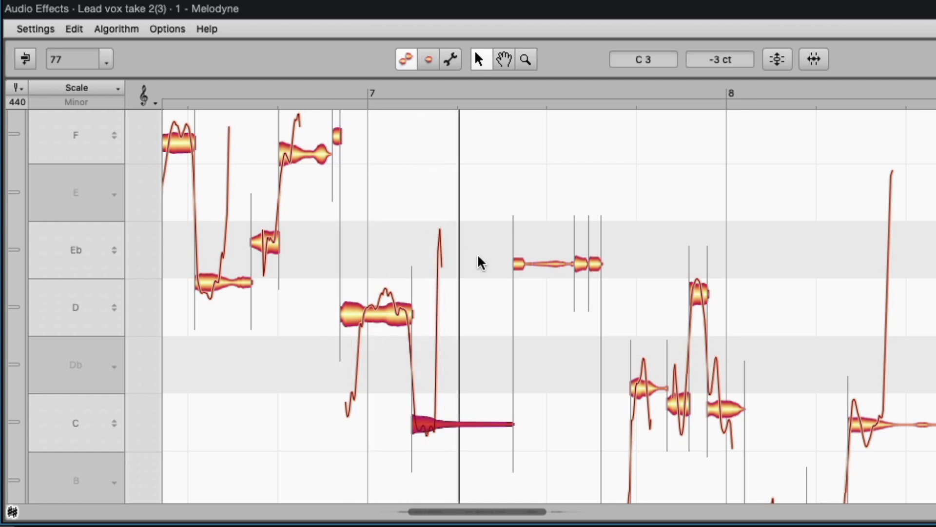
Step: Set the pitch grid to Scale Snap and try moving the C note just after bar 7 upward, undoing the move
click(165, 28)
mouse_move(187, 68)
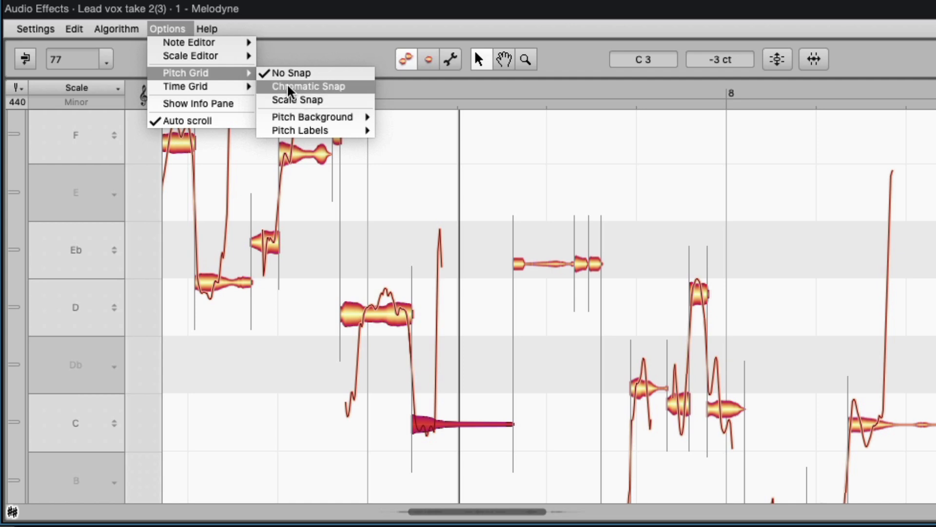
click(294, 100)
drag(437, 421, 435, 209)
key(ctrl+z)
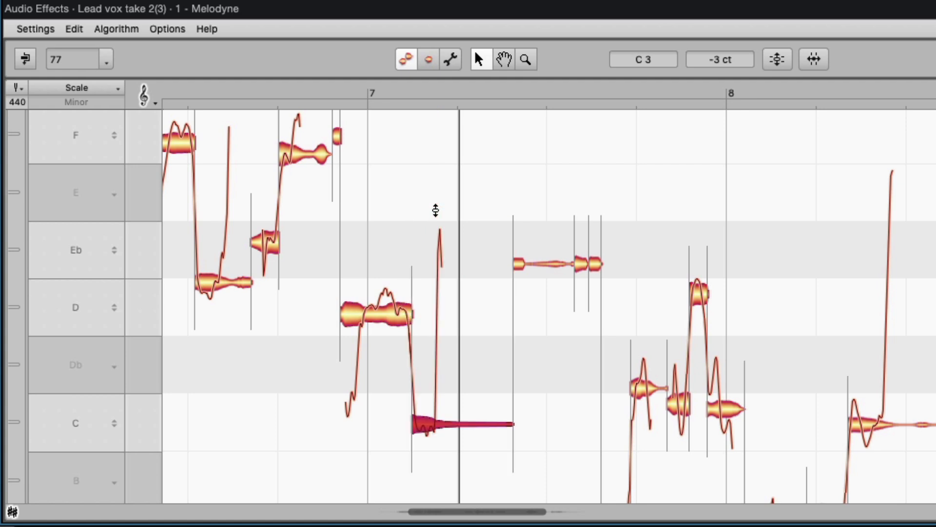
Step: Deselect the note, view the time quantization options and cancel them
click(365, 436)
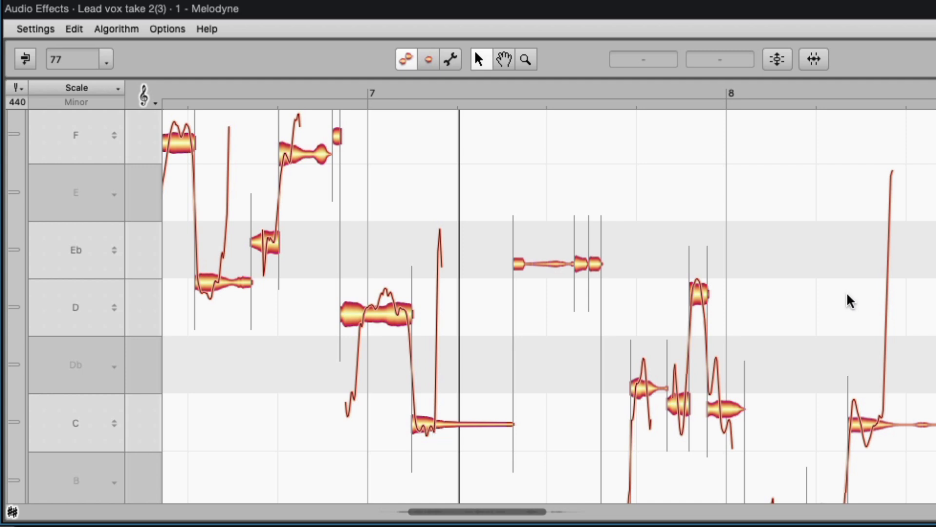
click(813, 58)
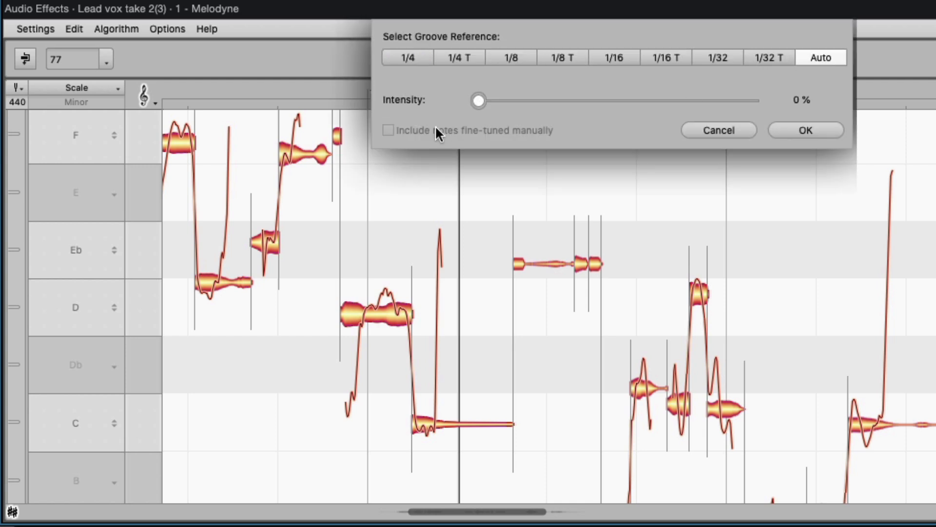
click(718, 130)
Step: Play the rest of the clip and replay the phrase just after bar 9
double_click(232, 88)
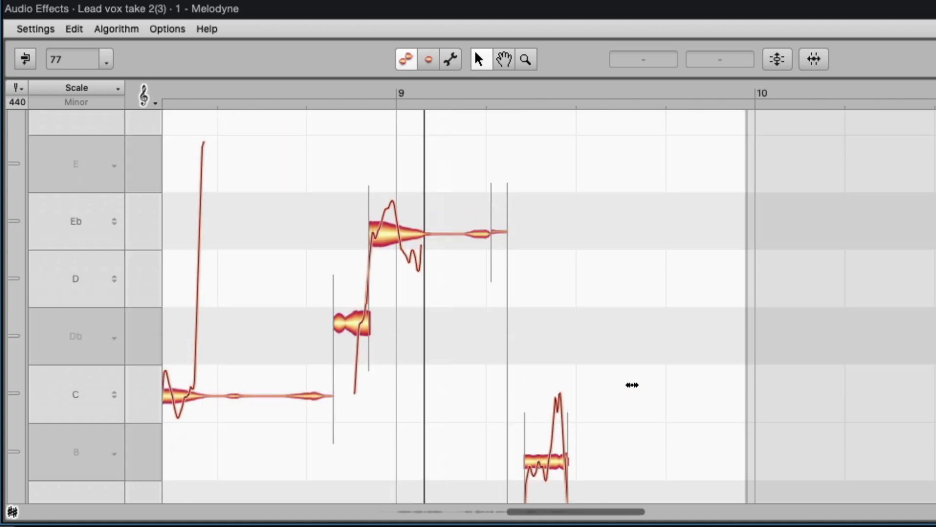
key(space)
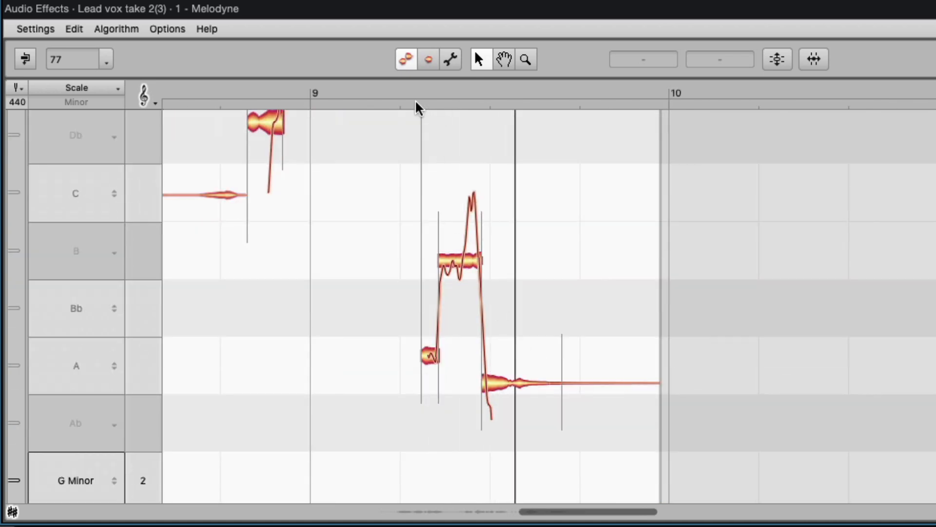
click(340, 88)
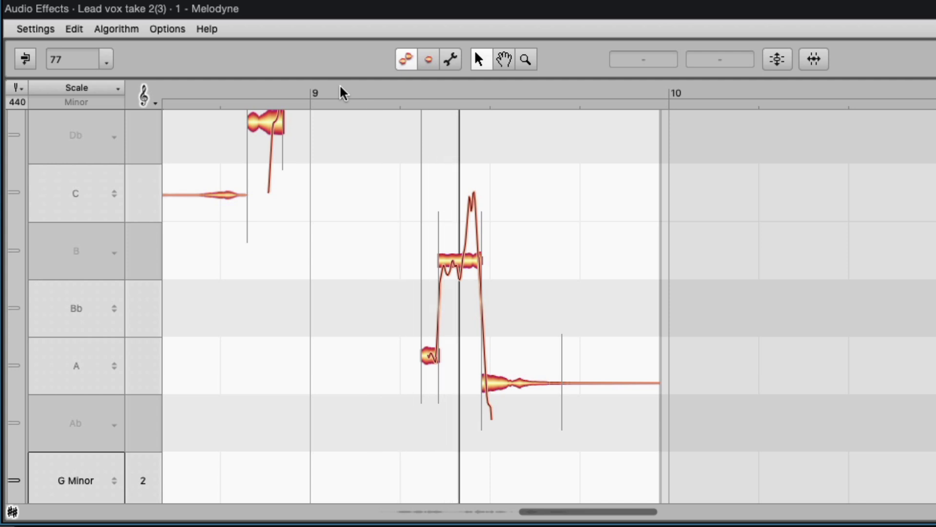
Step: Move the B 2 note between bars 9 and 10 up to C 3 and set the pitch grid to No Snap
drag(460, 262, 462, 255)
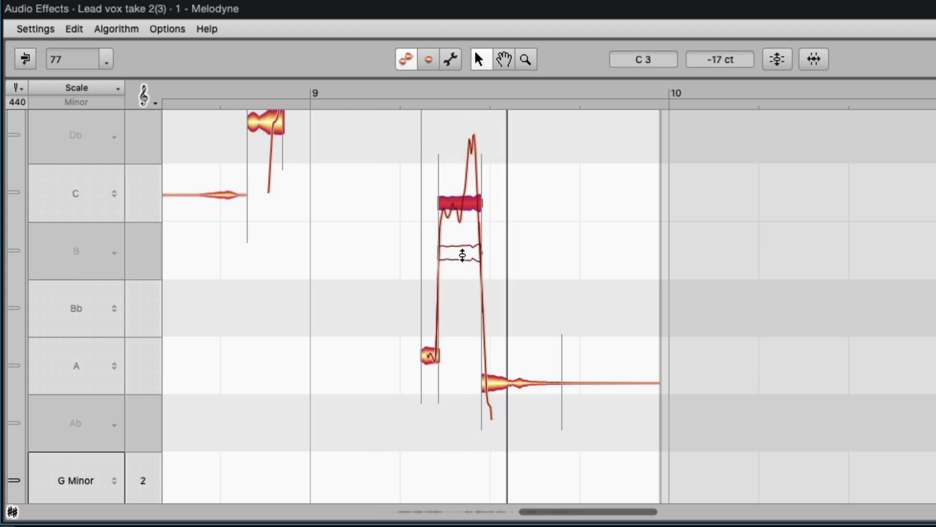
click(174, 28)
mouse_move(219, 73)
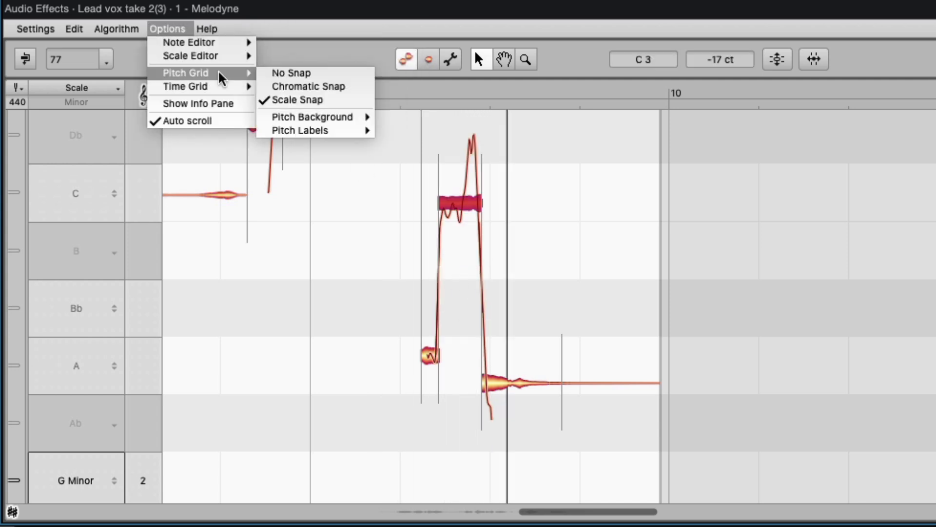
click(285, 44)
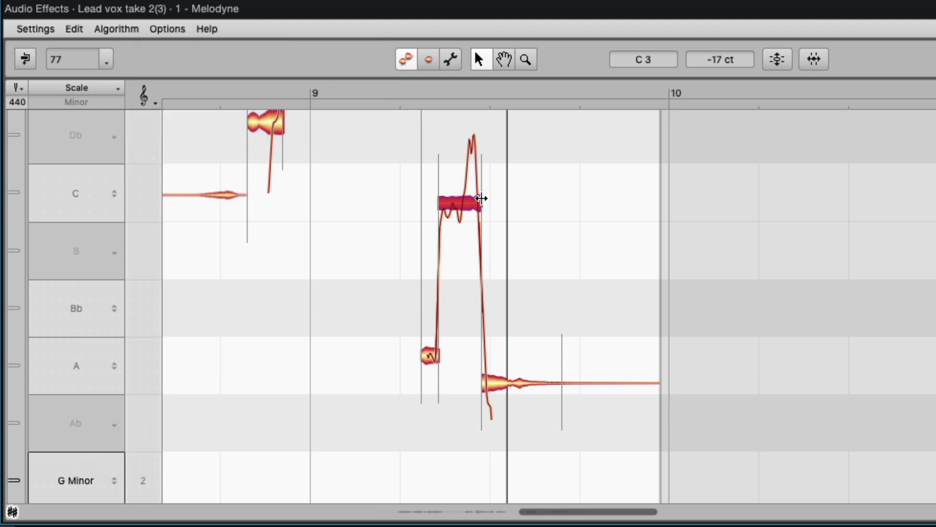
Step: Try the selected note at B 2 +15 ct and at B 2 -14 ct, playing the phrase after each change
drag(449, 208, 456, 270)
click(346, 86)
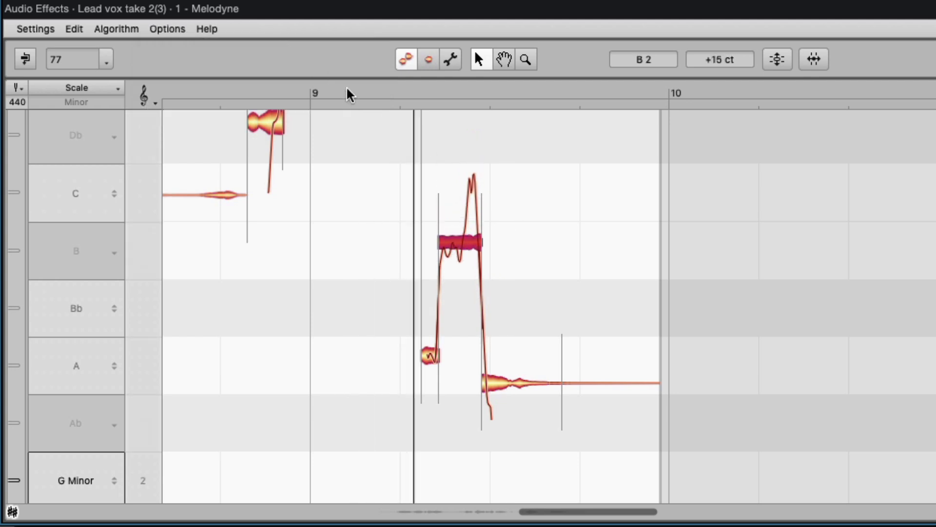
key(space)
drag(463, 253, 463, 269)
click(274, 89)
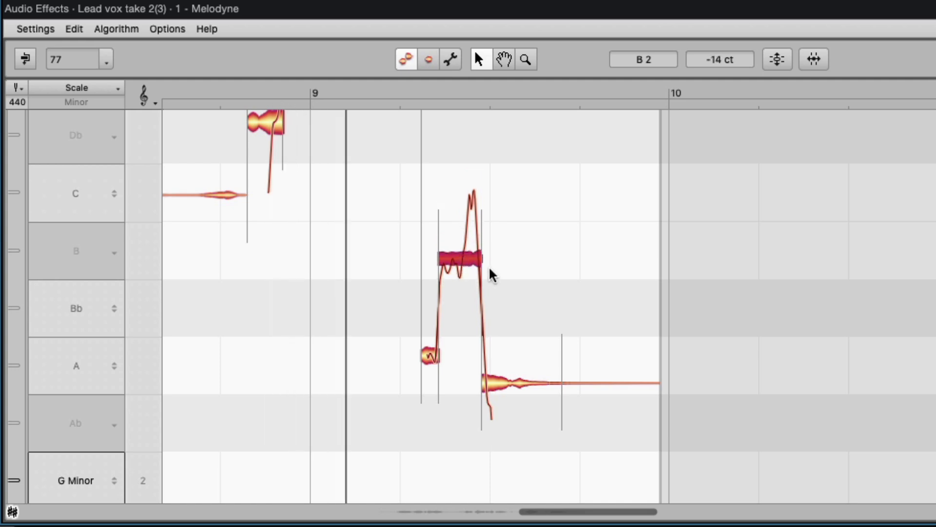
key(space)
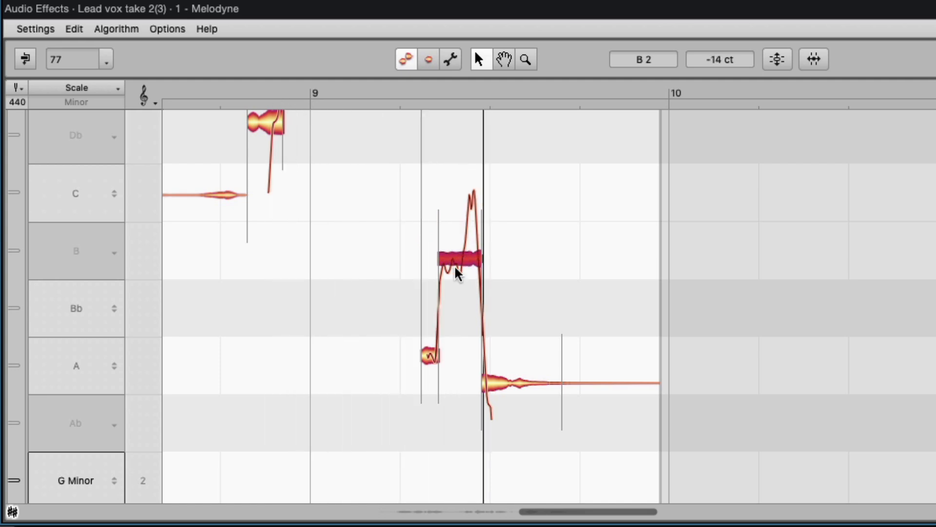
Step: Try the selected note at C 3 -41 ct and at B 2 +25 ct, playing the phrase after each change
drag(464, 272, 469, 226)
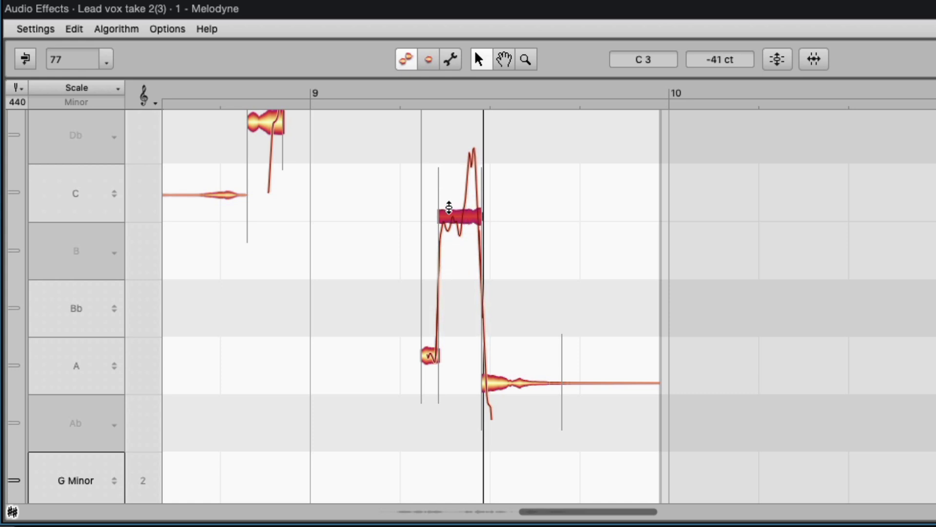
click(281, 90)
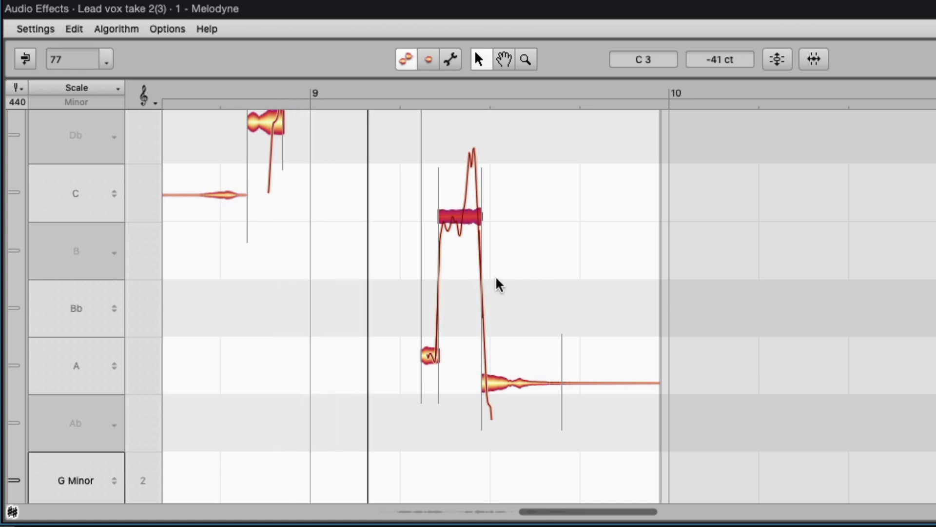
key(space)
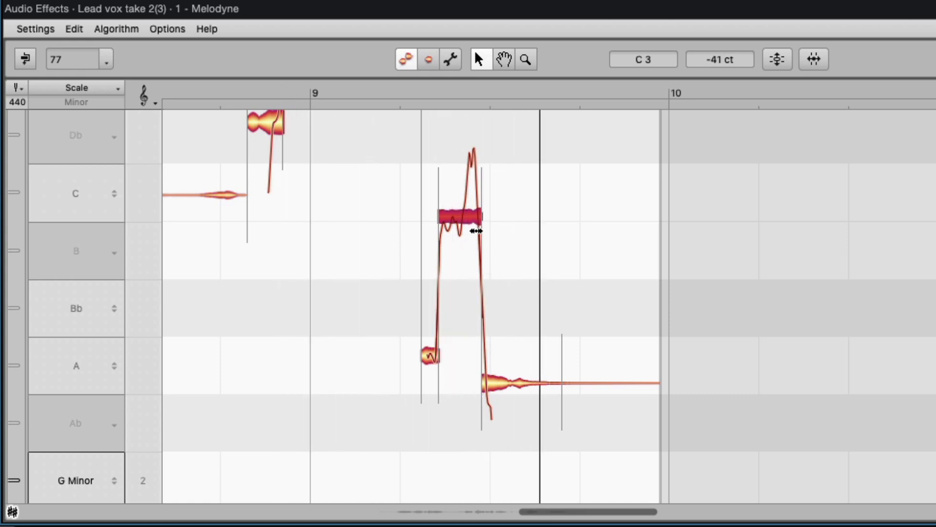
drag(463, 221, 465, 240)
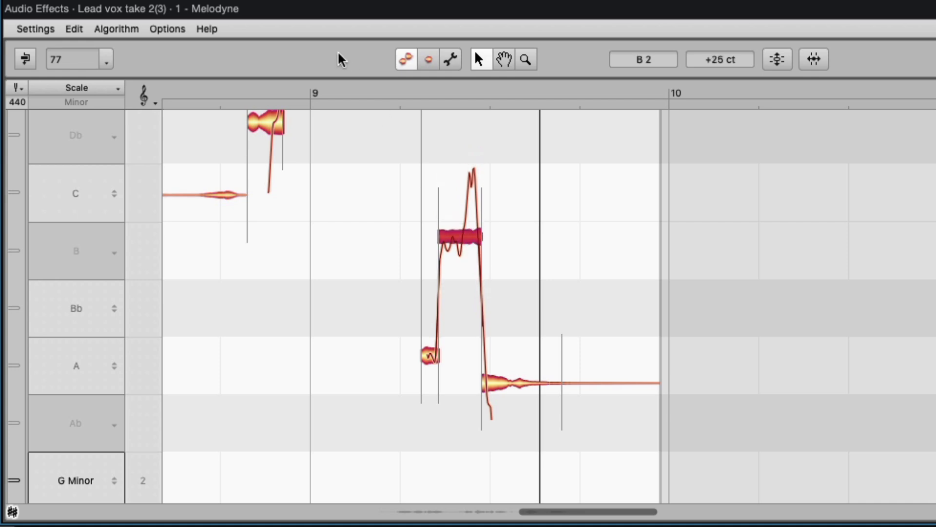
click(346, 88)
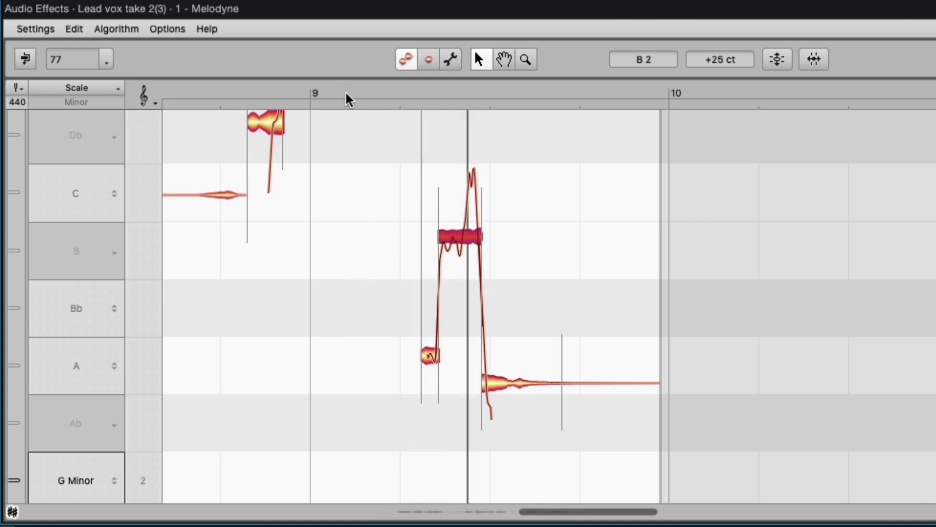
Step: Undo all pitch moves made to the note between bars 9 and 10
key(super+z)
key(super+z)
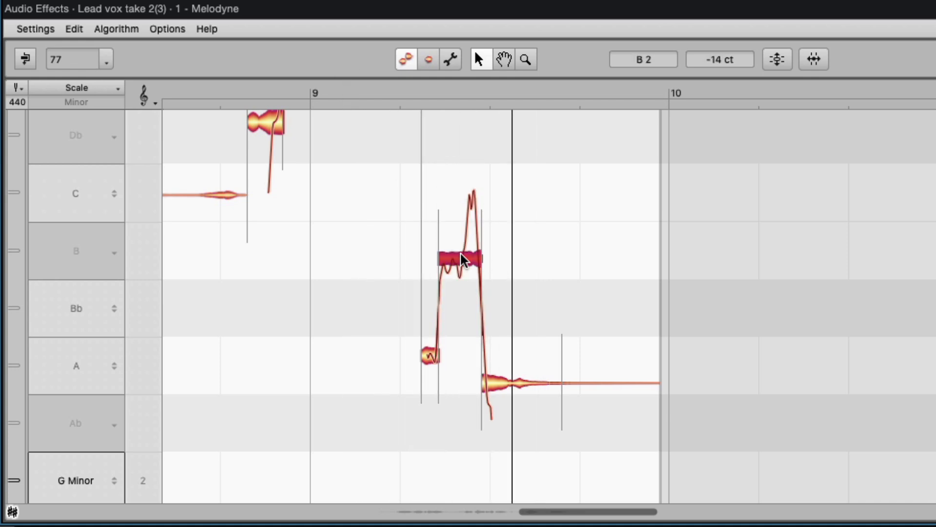
key(super+z)
key(super+z)
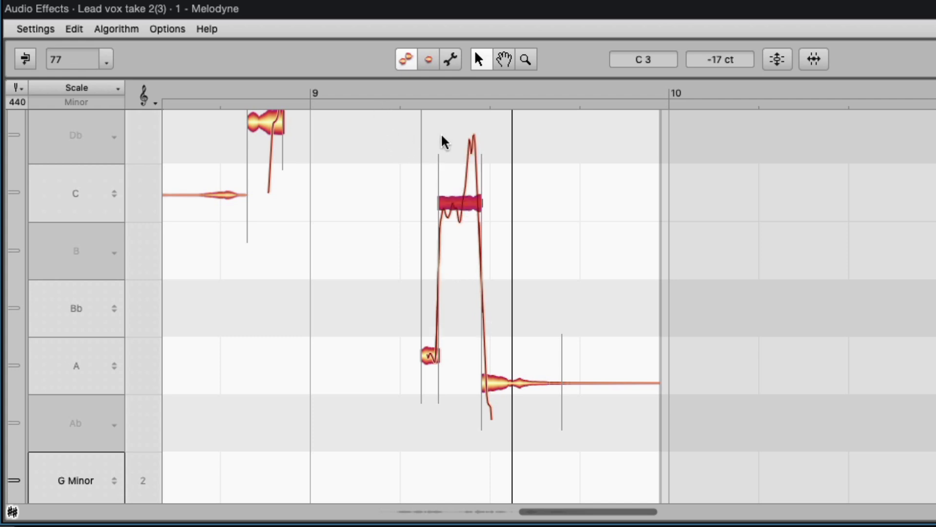
key(super+z)
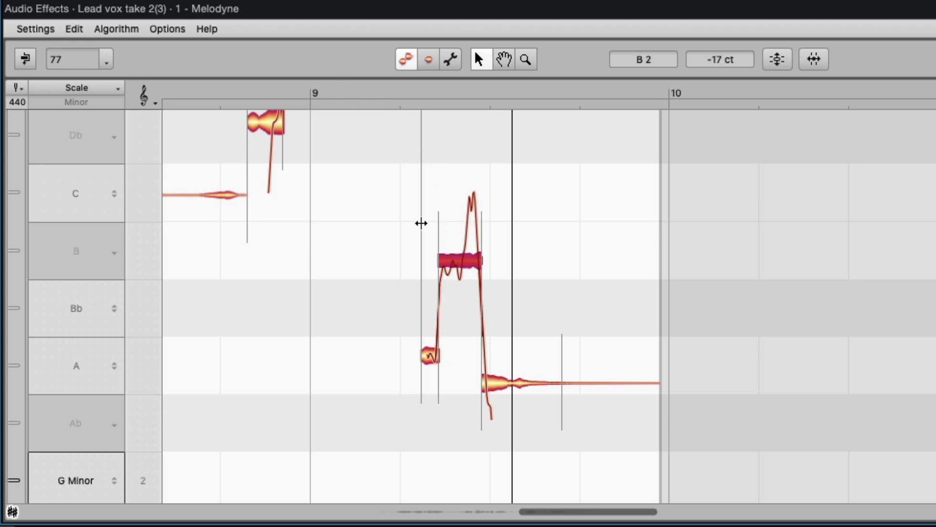
Step: Play the phrase after bar 9 and split its B note in two where the pitch curve starts to rise
click(289, 89)
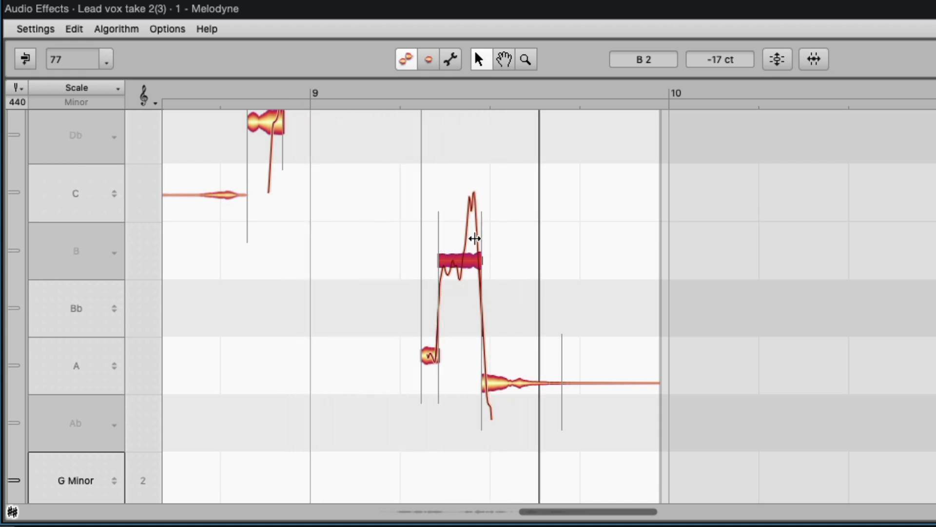
scroll(473, 238, up, 3)
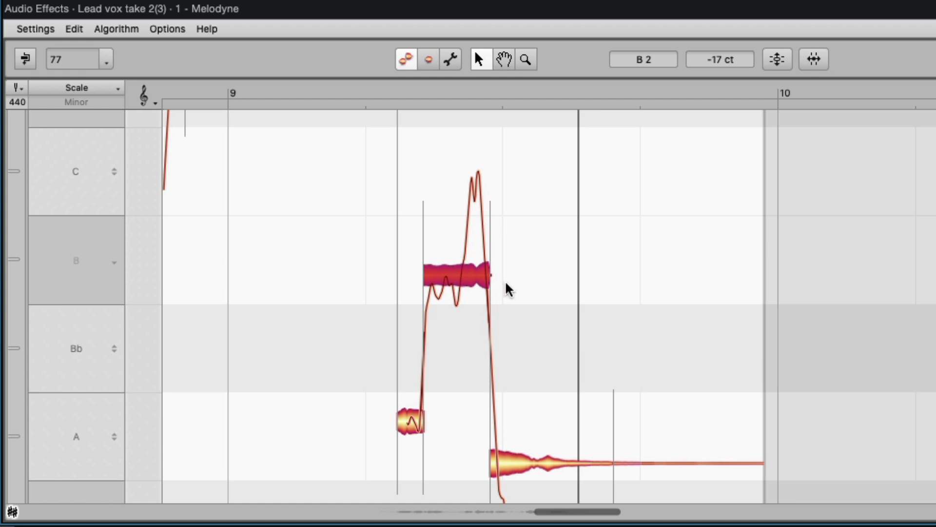
double_click(459, 233)
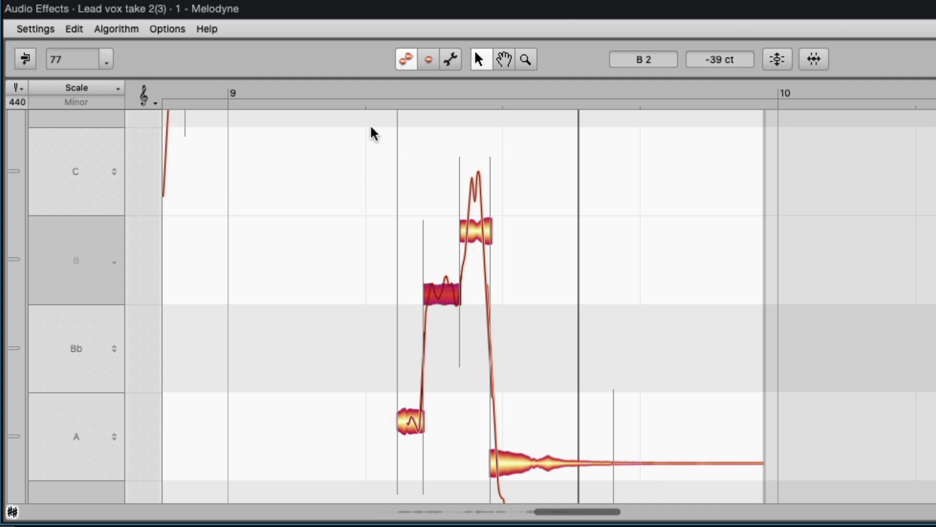
Step: Play the phrase after bar 9 and try the split note's first half raised to the middle of the B row
click(331, 89)
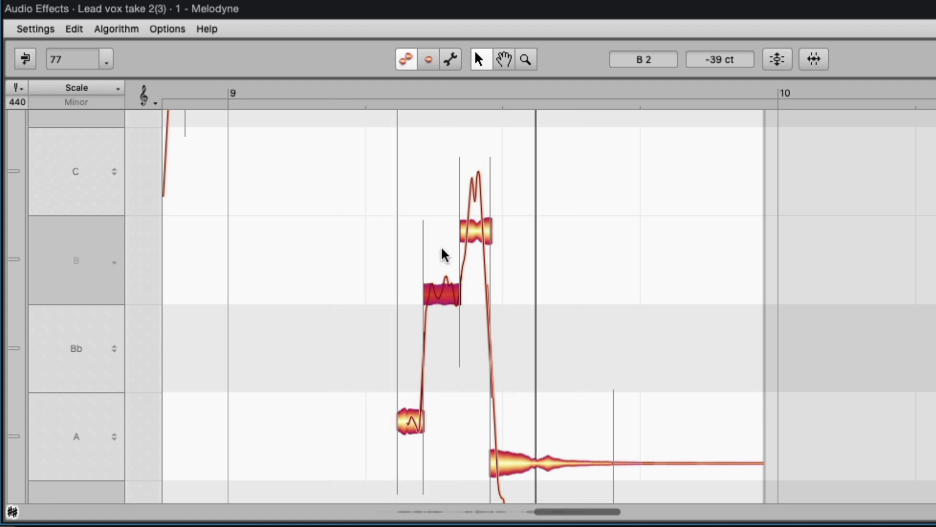
drag(444, 288, 444, 254)
click(285, 89)
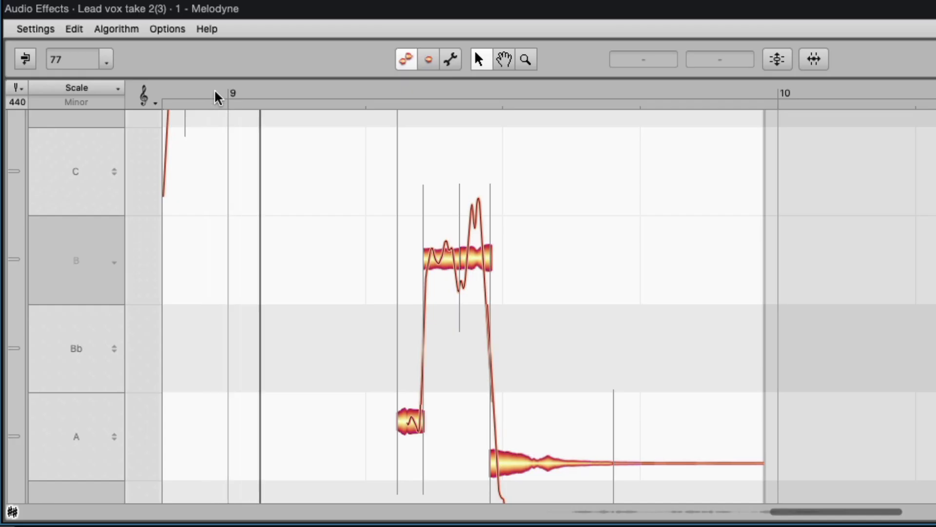
Step: Lower the split note's first half to Bb 2 -2 ct and its second half to B 2 -29 ct, playing the phrase after each change
scroll(544, 326, down, 2)
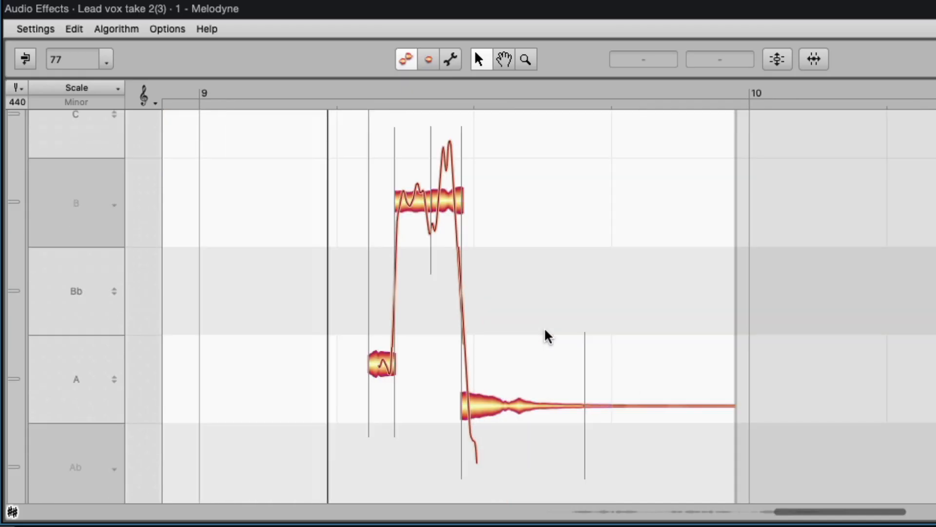
drag(408, 198, 412, 292)
click(292, 91)
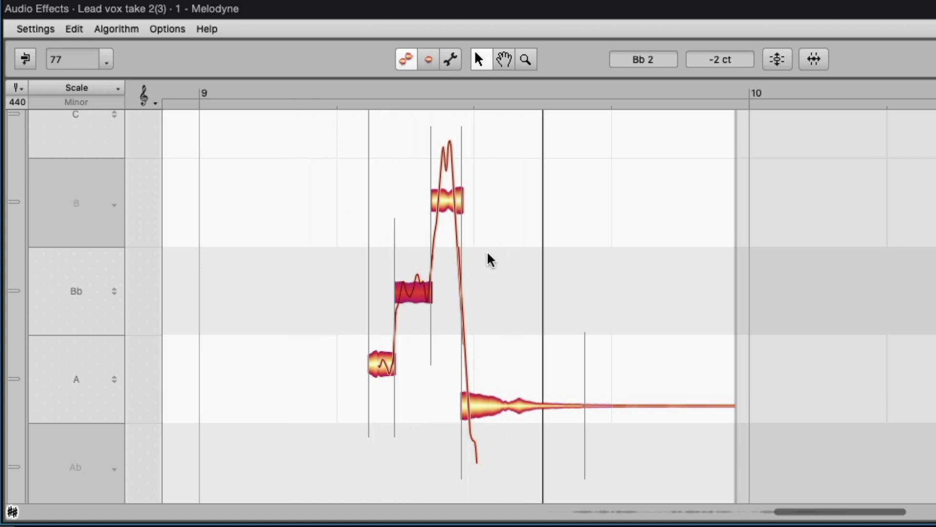
drag(442, 204, 442, 229)
click(251, 90)
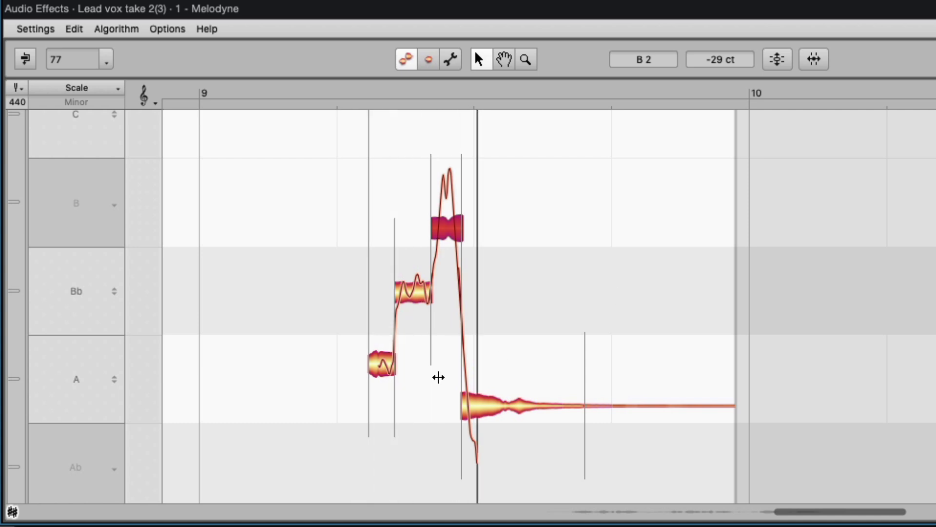
click(189, 92)
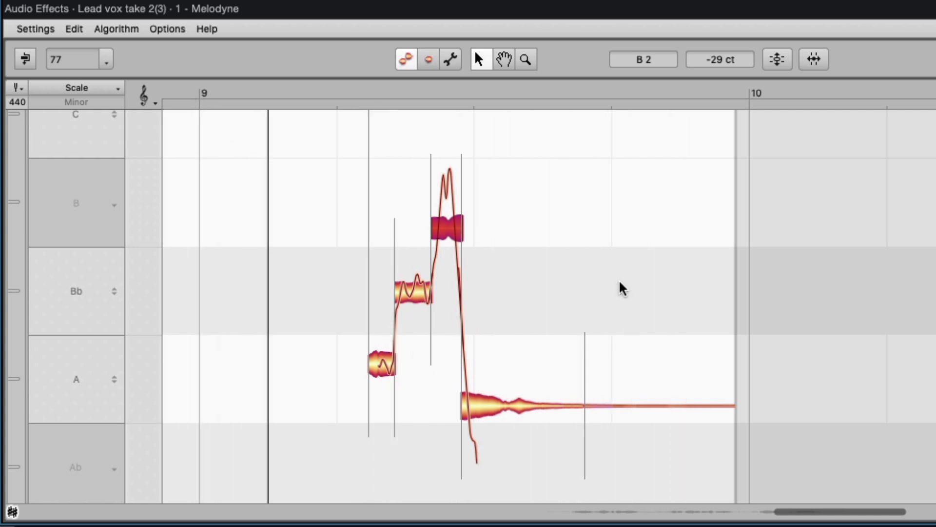
Step: Play back the phrases around bar 9 to check how the retuned notes sit with the neighbouring ones
scroll(619, 281, right, 2)
scroll(619, 281, down, 5)
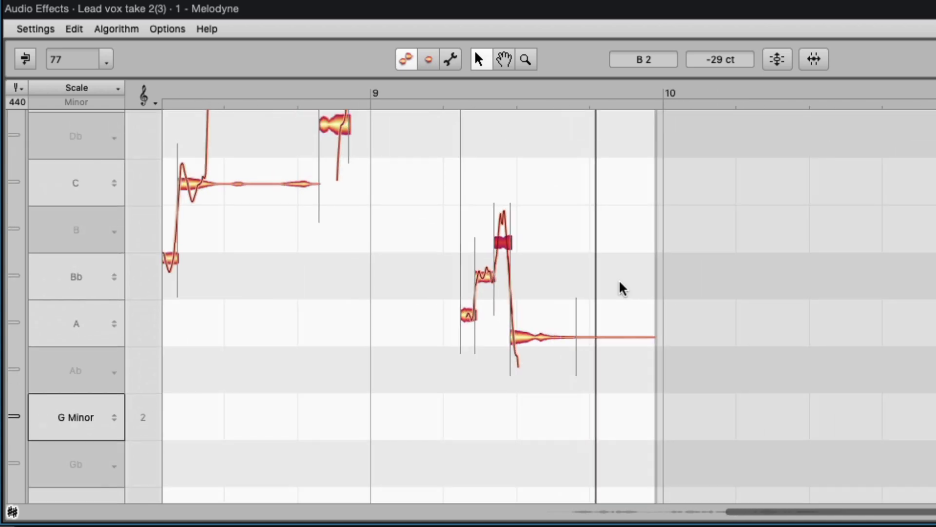
click(197, 91)
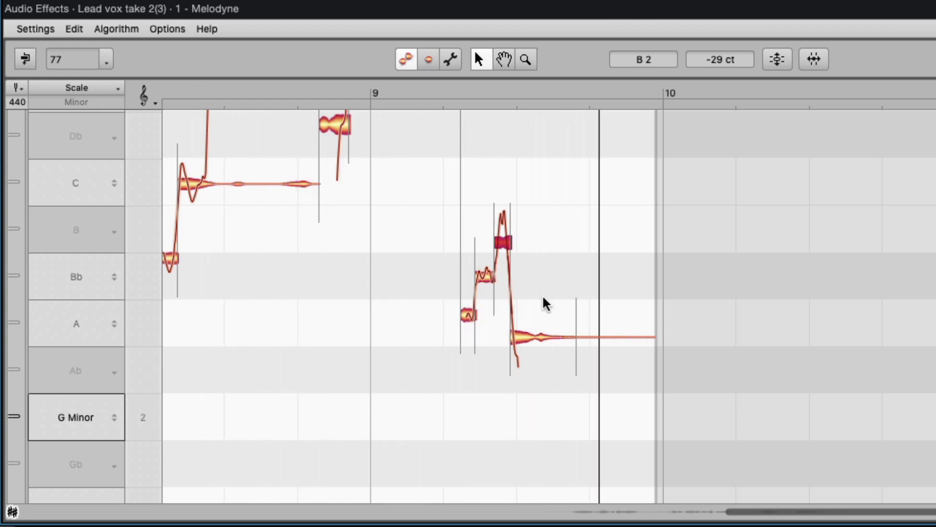
scroll(545, 303, down, 3)
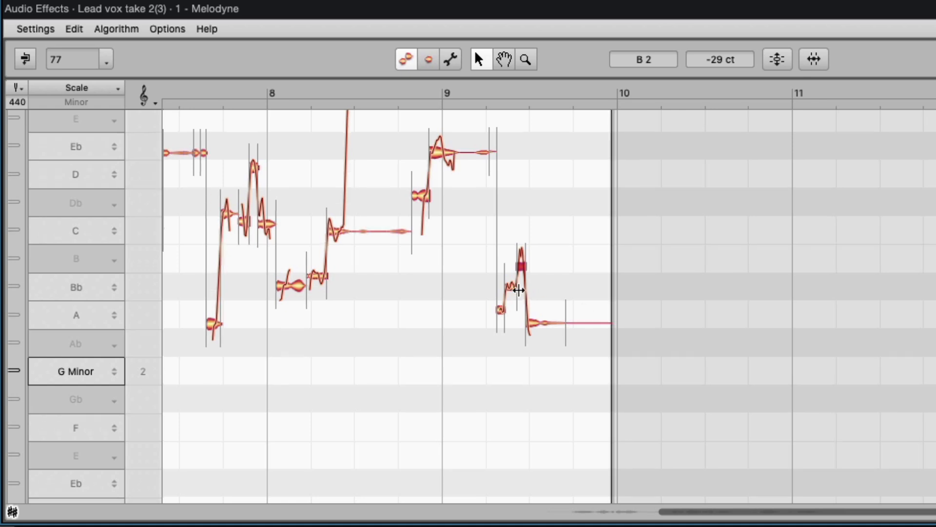
scroll(518, 289, up, 4)
scroll(519, 290, right, 2)
click(283, 91)
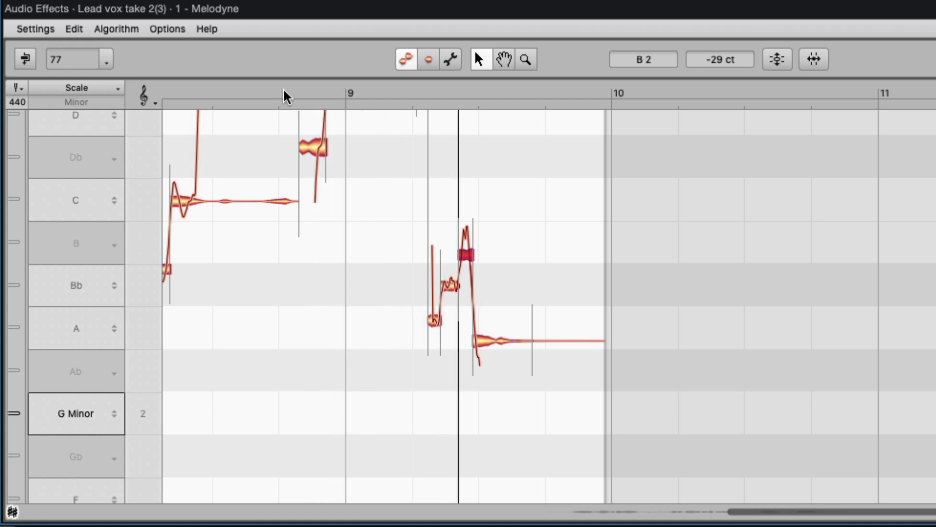
scroll(526, 232, down, 3)
scroll(526, 232, right, 1)
scroll(527, 232, right, 1)
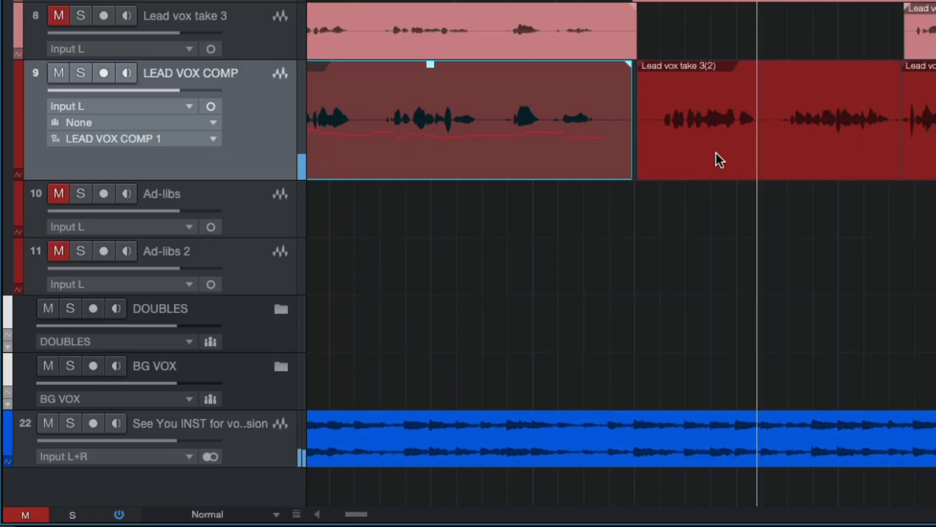
Step: Open the comp's Lead vox take 3(2) event for pitch editing and play it from bar 10
double_click(733, 147)
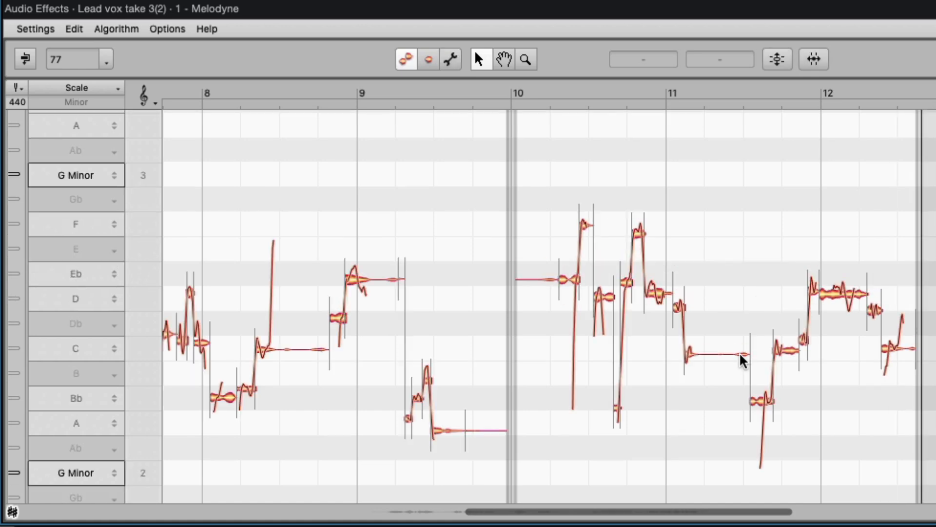
click(532, 93)
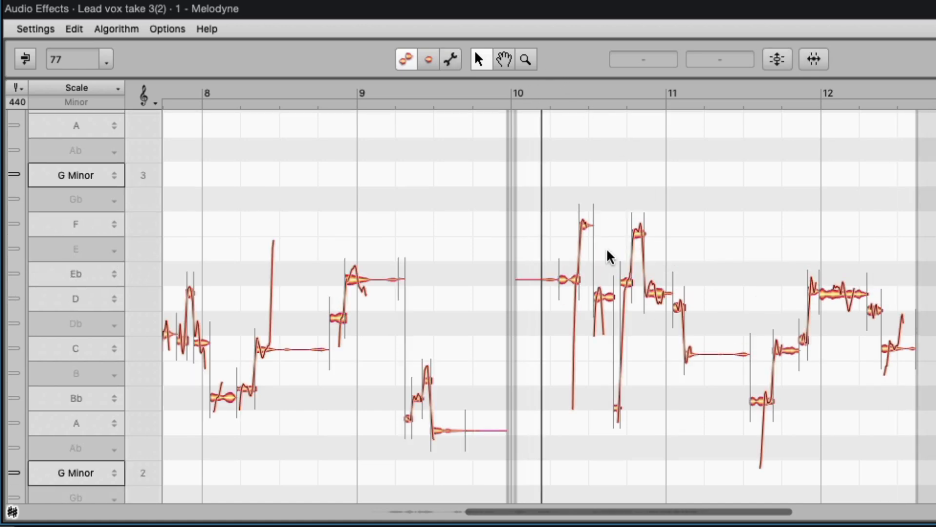
scroll(648, 318, up, 5)
scroll(647, 317, right, 4)
scroll(648, 317, up, 2)
scroll(503, 334, down, 4)
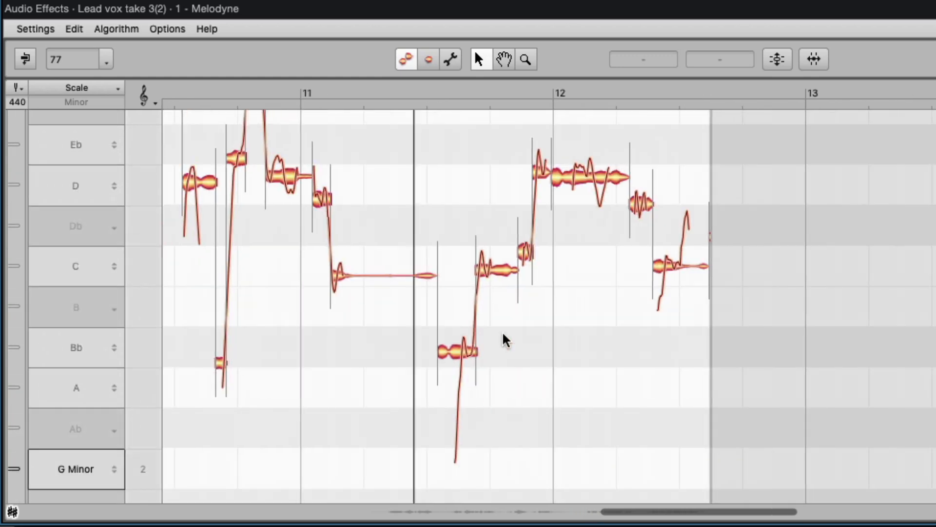
scroll(503, 334, right, 3)
scroll(503, 333, up, 1)
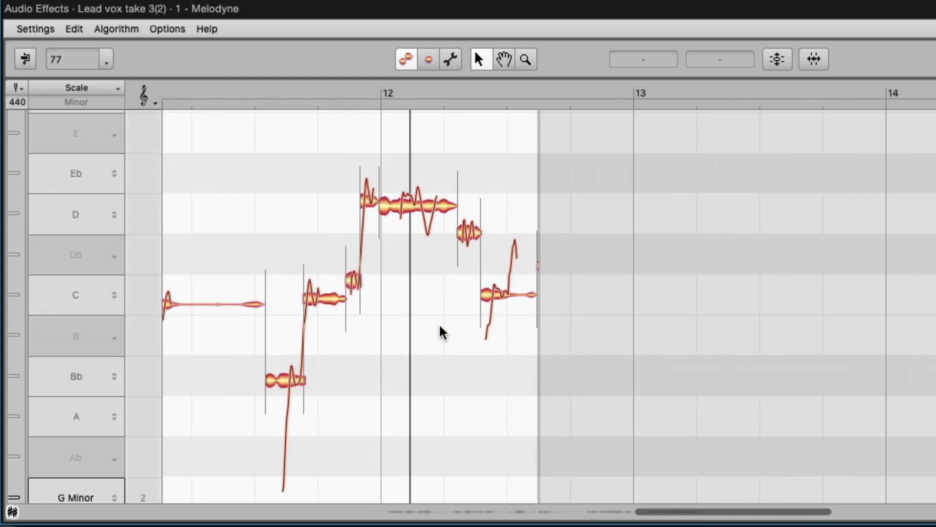
Step: Try the short note just before bar 12 at Db 3 +7 ct and at C 3 -9 ct, playing the phrase after each change
click(273, 88)
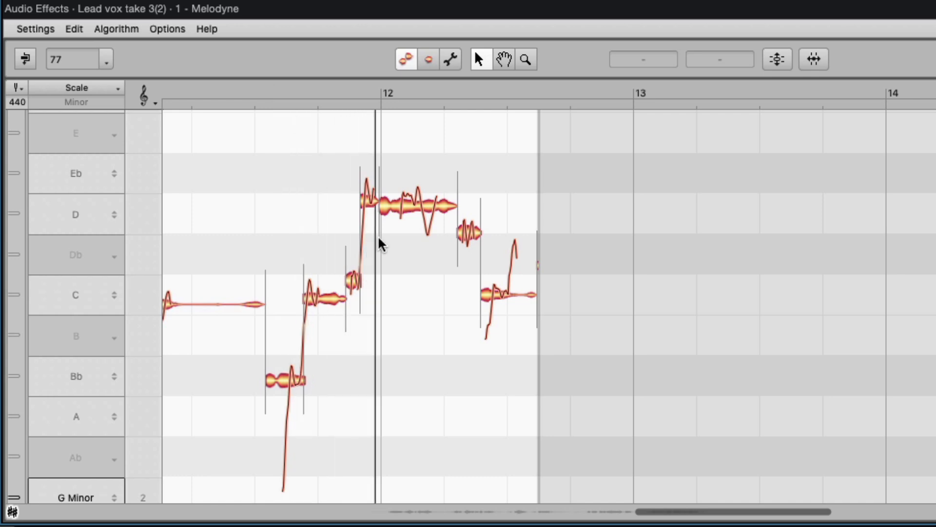
drag(356, 281, 355, 247)
click(269, 84)
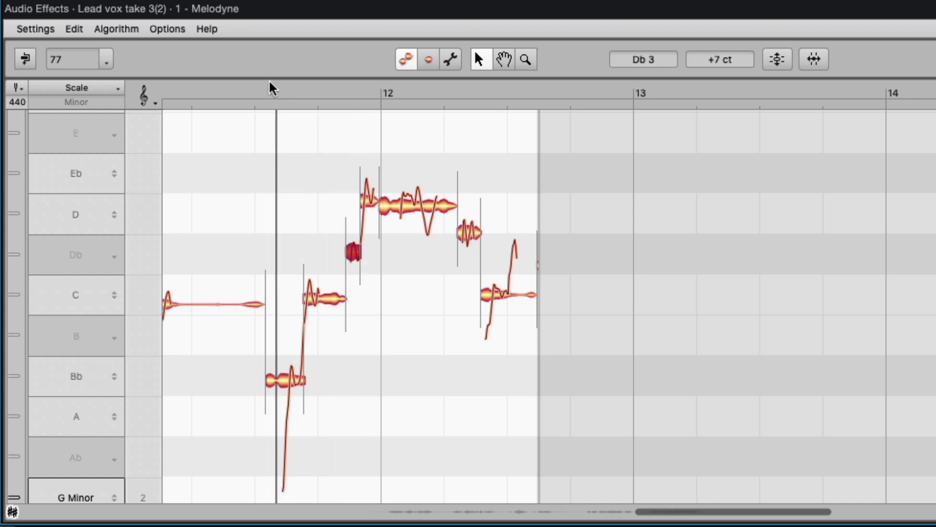
key(space)
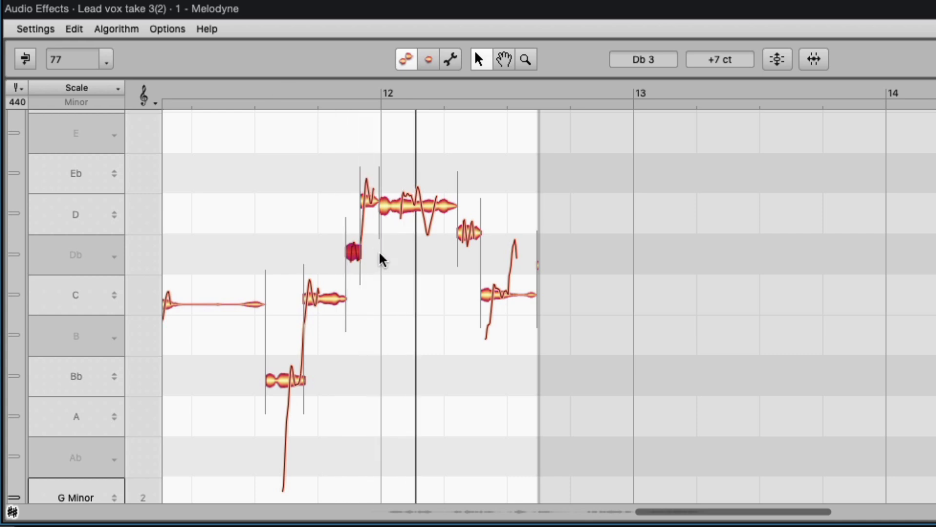
drag(352, 253, 353, 295)
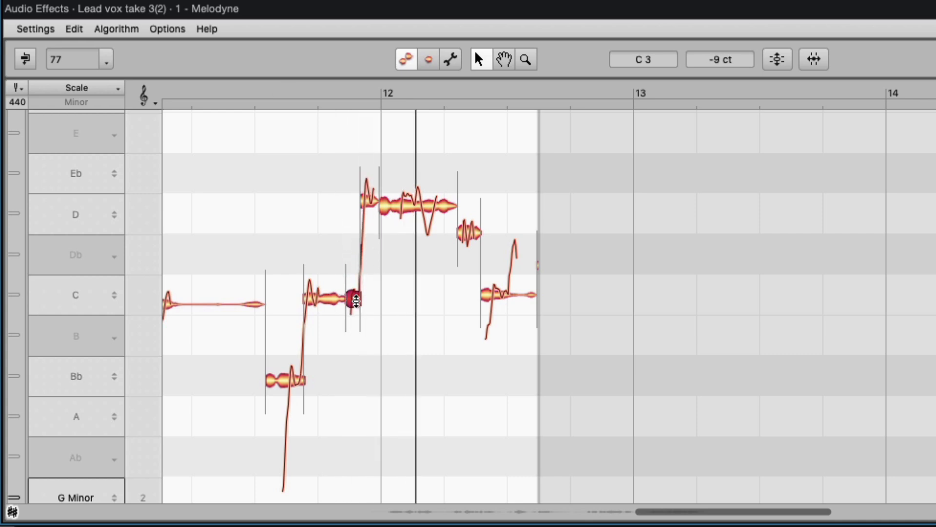
click(263, 87)
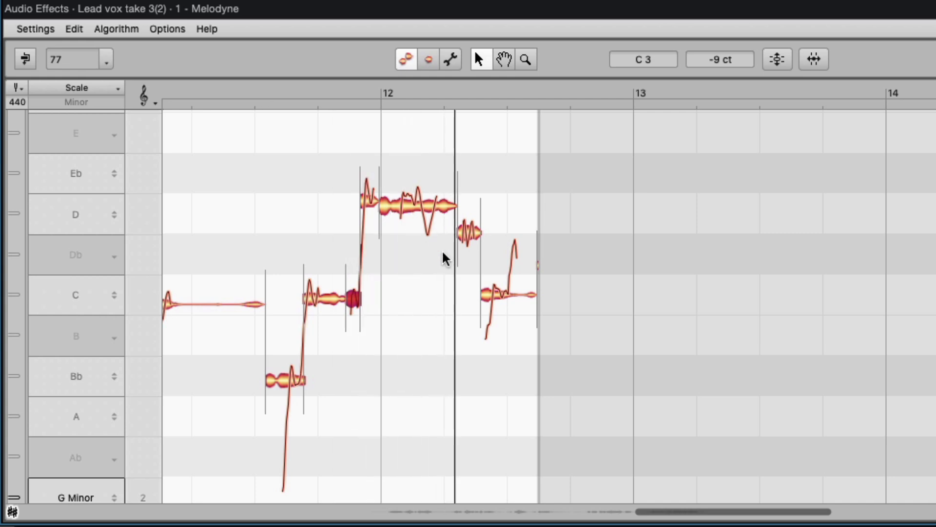
Step: Move the last C note after bar 12 to C 3 +8 ct and play the phrase
drag(494, 292, 493, 289)
click(242, 88)
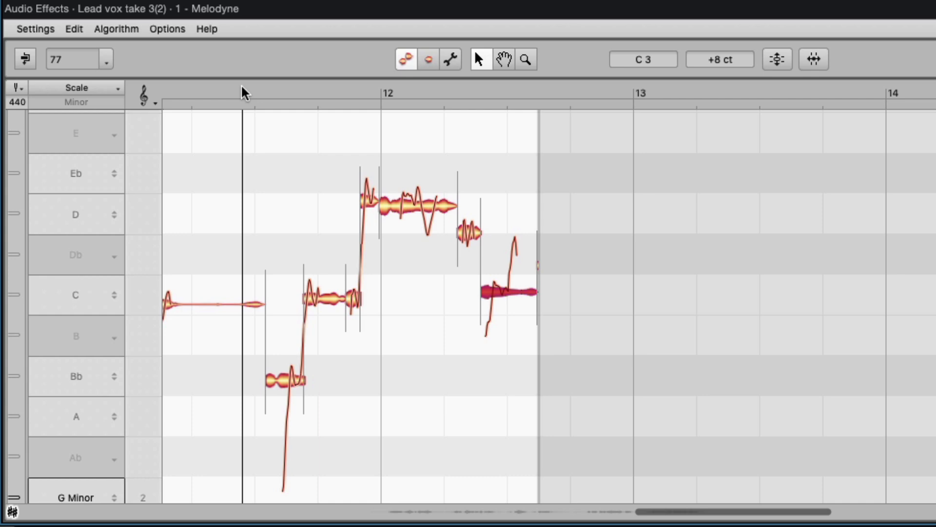
key(space)
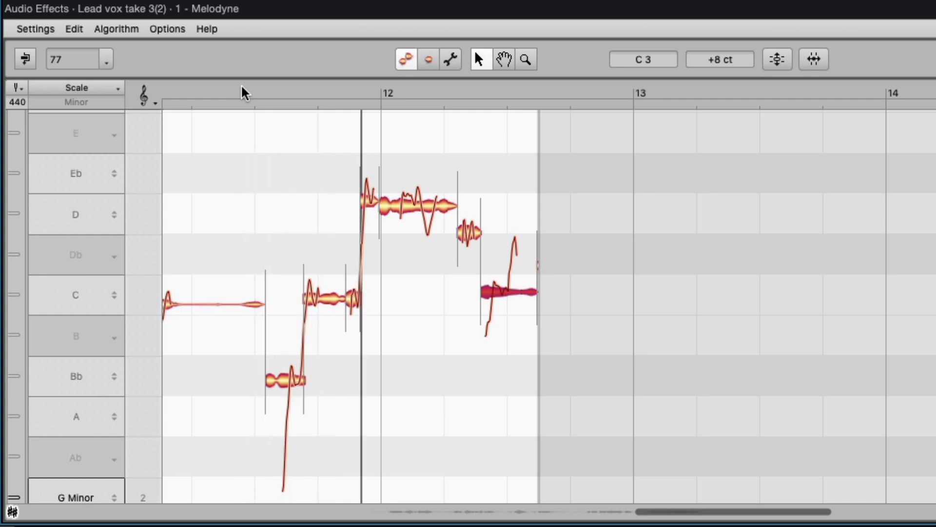
key(space)
Step: Try the short note just before bar 12 at C 3 0 ct and check the Pitch Grid snap setting
drag(353, 300, 356, 280)
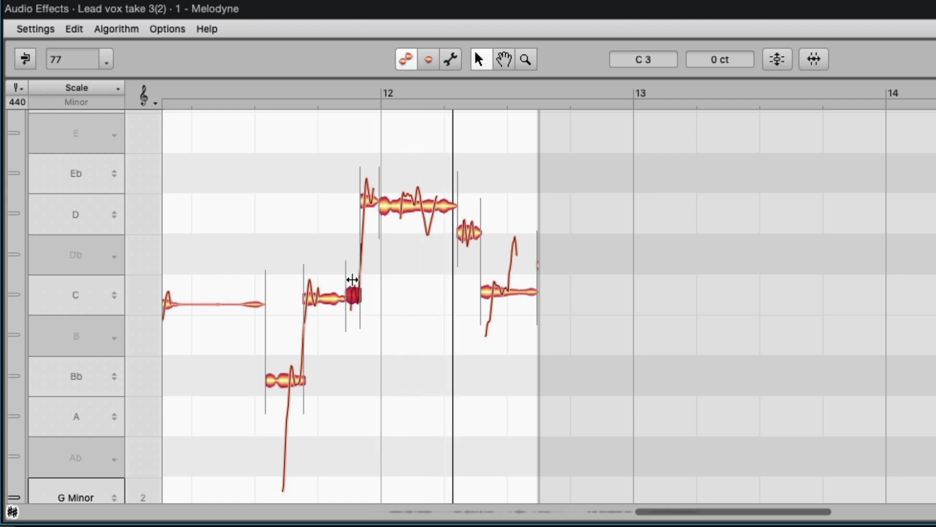
click(156, 28)
mouse_move(211, 72)
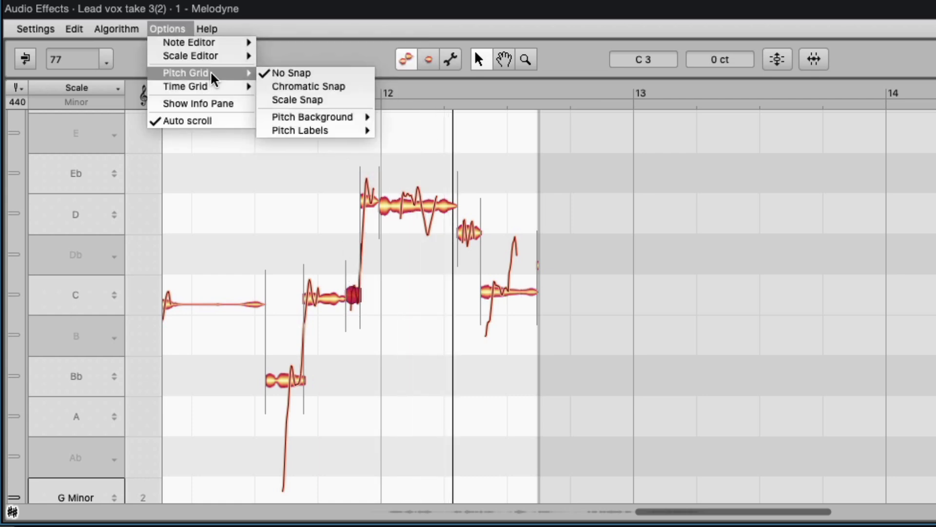
click(326, 262)
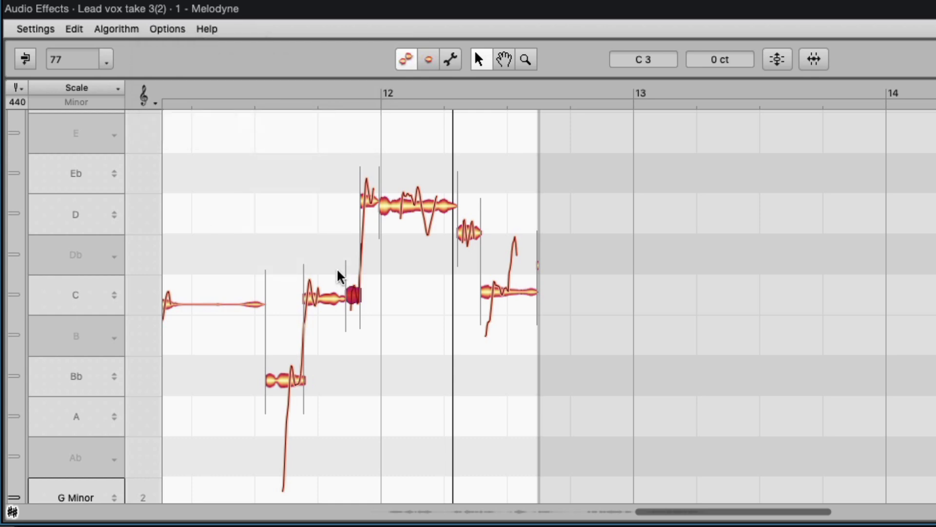
Step: Raise the short note just before bar 12 to C 3 +14 ct and play the phrase
drag(352, 298, 353, 290)
double_click(244, 92)
scroll(343, 217, up, 3)
scroll(425, 277, right, 1)
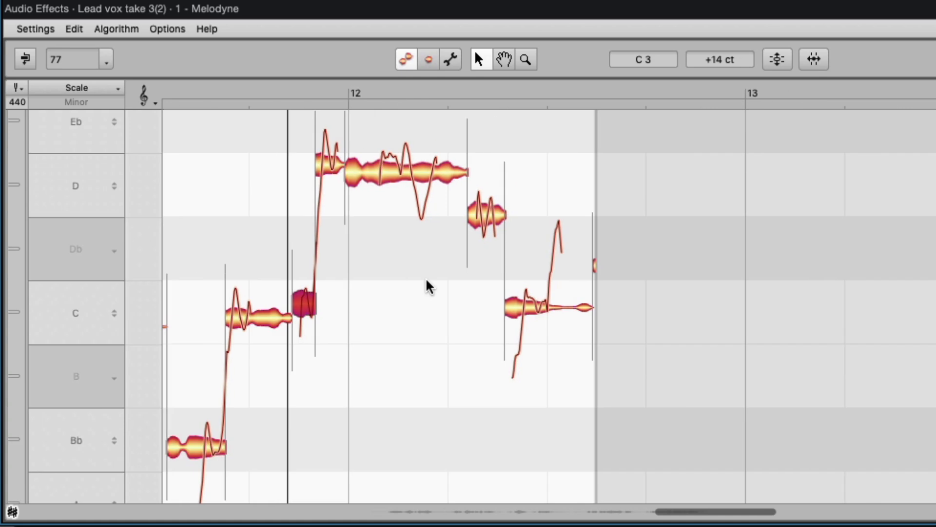
scroll(425, 277, right, 2)
scroll(425, 277, down, 1)
scroll(425, 277, down, 3)
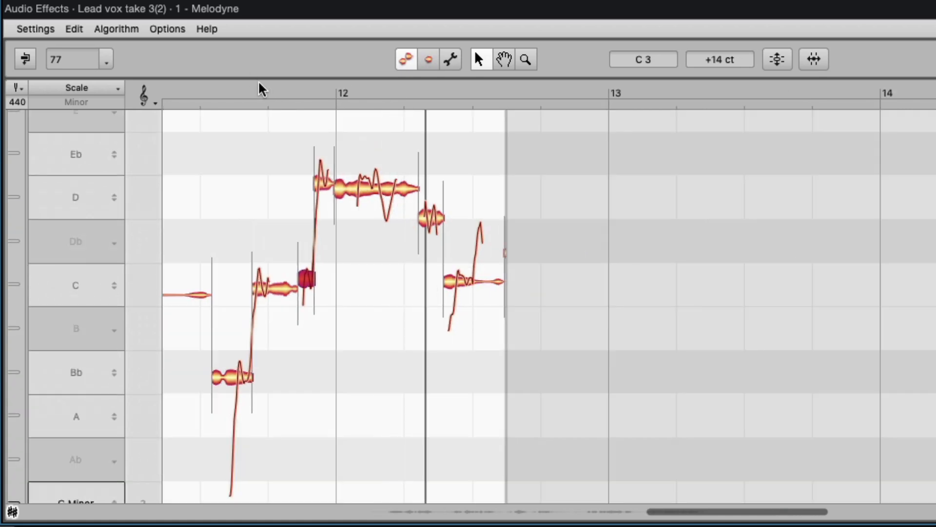
click(271, 91)
key(space)
key(space)
Step: Raise the long D note starting at bar 12 to Eb 3 -14 ct and play the phrase
click(375, 195)
drag(374, 195, 379, 165)
click(234, 87)
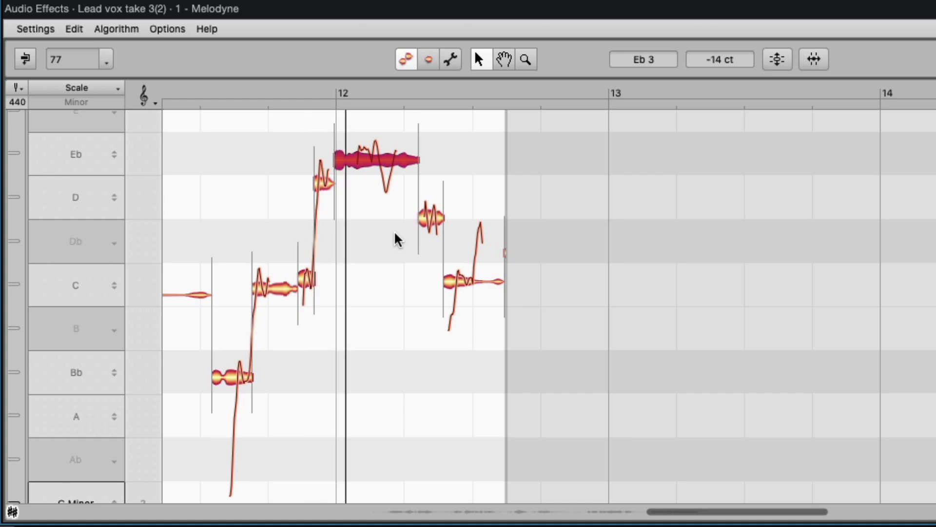
scroll(399, 232, down, 2)
key(space)
click(262, 88)
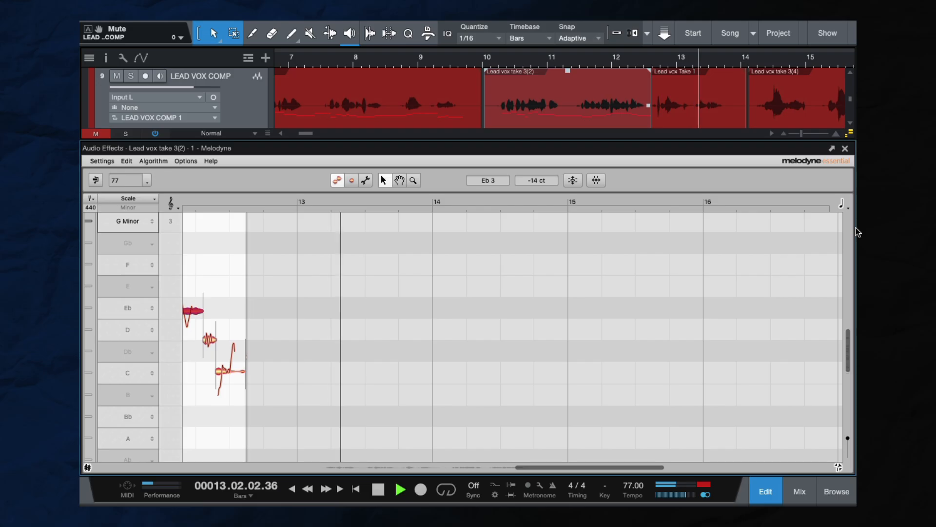
Step: Close the pitch editor, stop playback and look over the whole lead vocal comp in the arrangement
key(F2)
key(space)
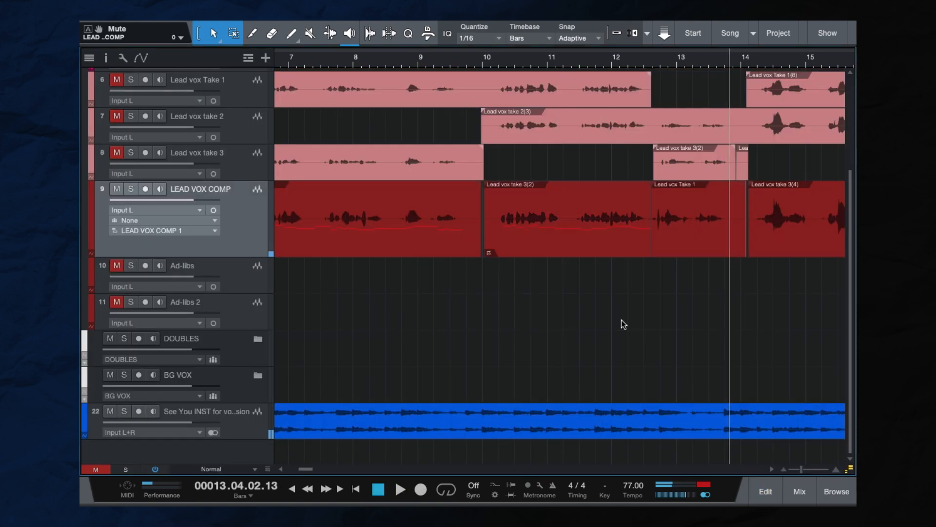
scroll(622, 319, down, 2)
scroll(621, 320, left, 3)
scroll(620, 320, down, 4)
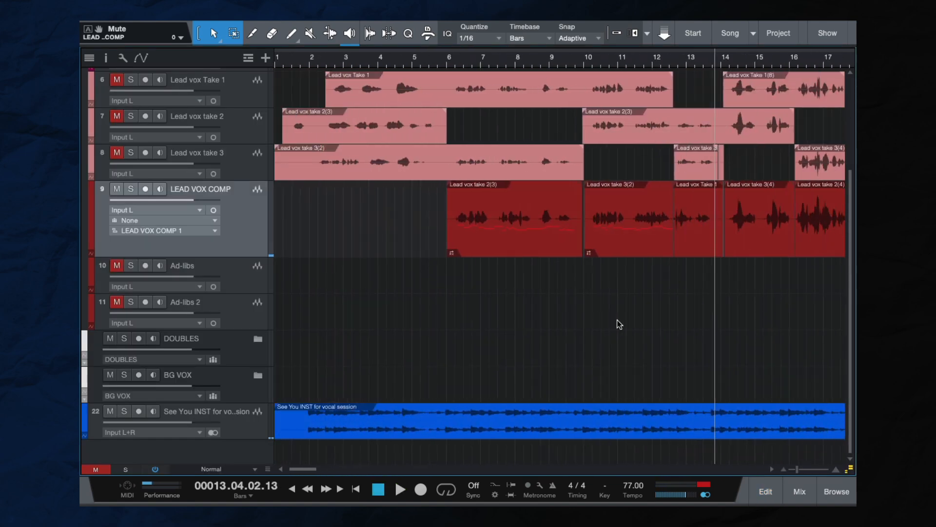
scroll(617, 321, right, 4)
scroll(661, 340, down, 2)
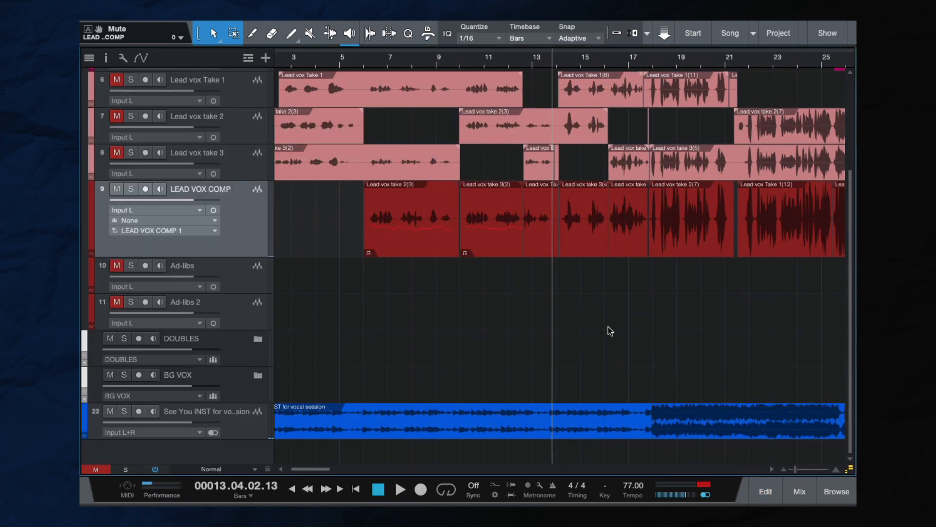
scroll(608, 326, right, 3)
scroll(608, 326, down, 2)
scroll(608, 327, right, 1)
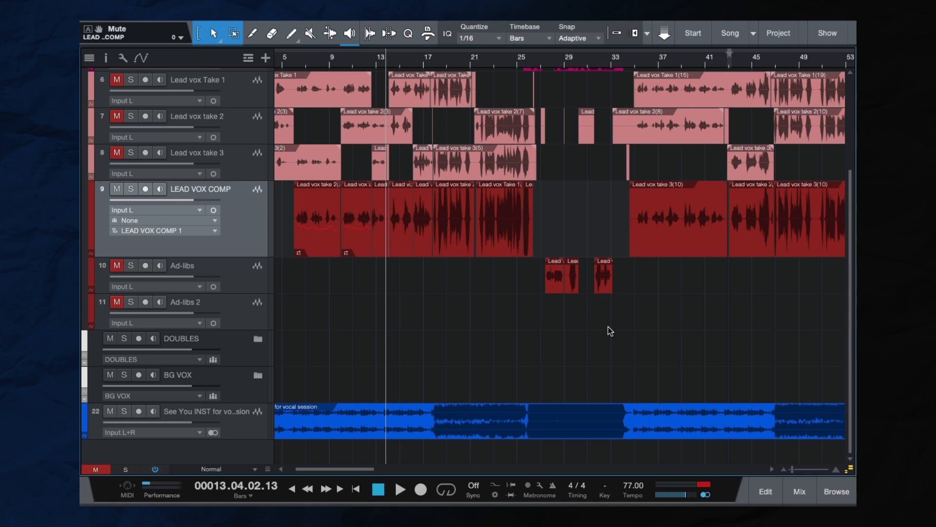
Step: Open the Lead vox take 3(2) event of the lead vocal comp in the pitch editor and check the Pitch Grid snap setting
double_click(358, 233)
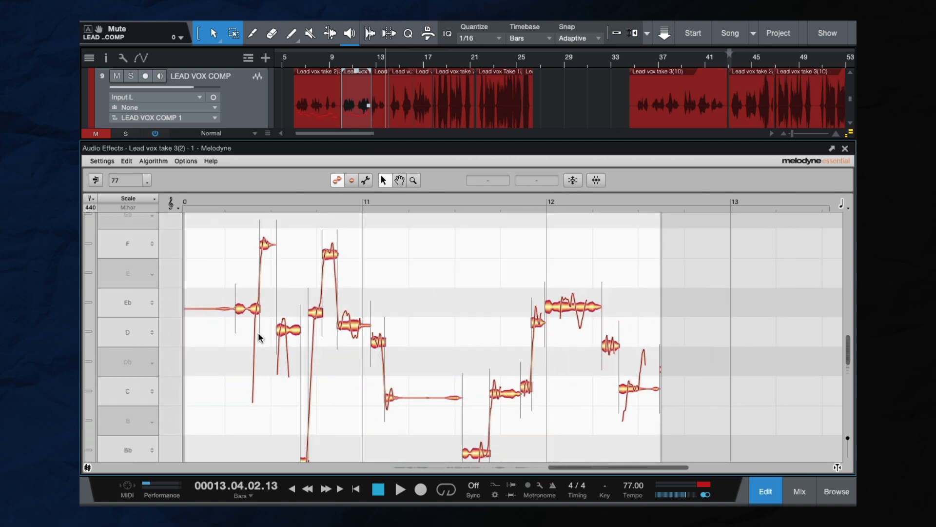
click(183, 162)
mouse_move(212, 189)
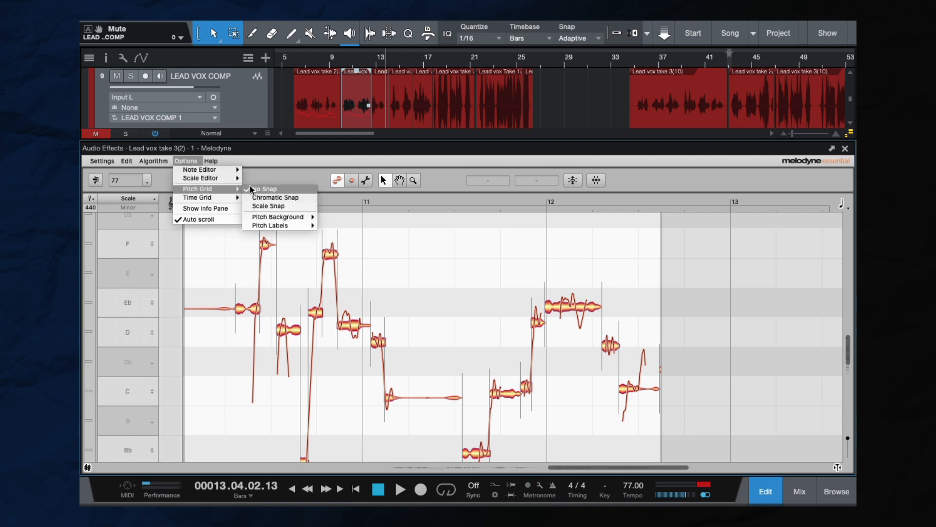
click(297, 161)
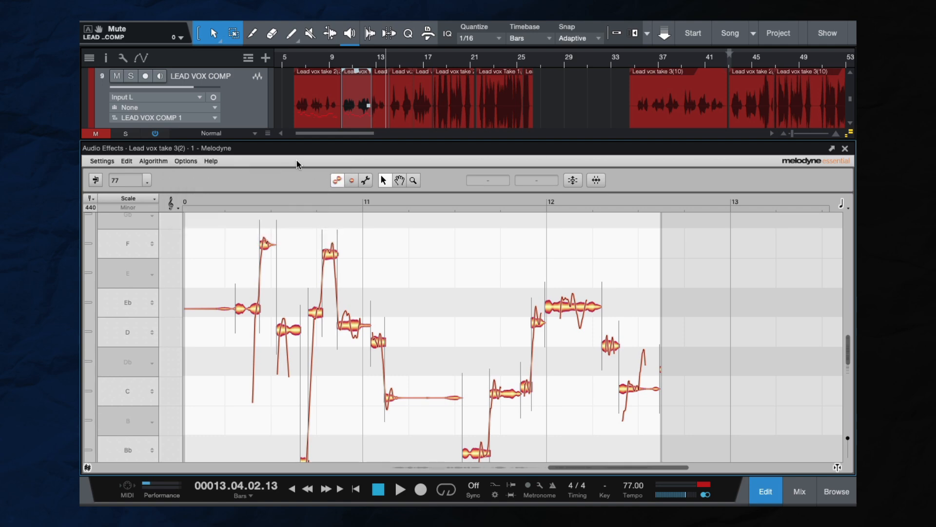
Step: Select the C note just before bar 12 and examine its pitch against the surrounding notes of the phrase
scroll(485, 335, down, 1)
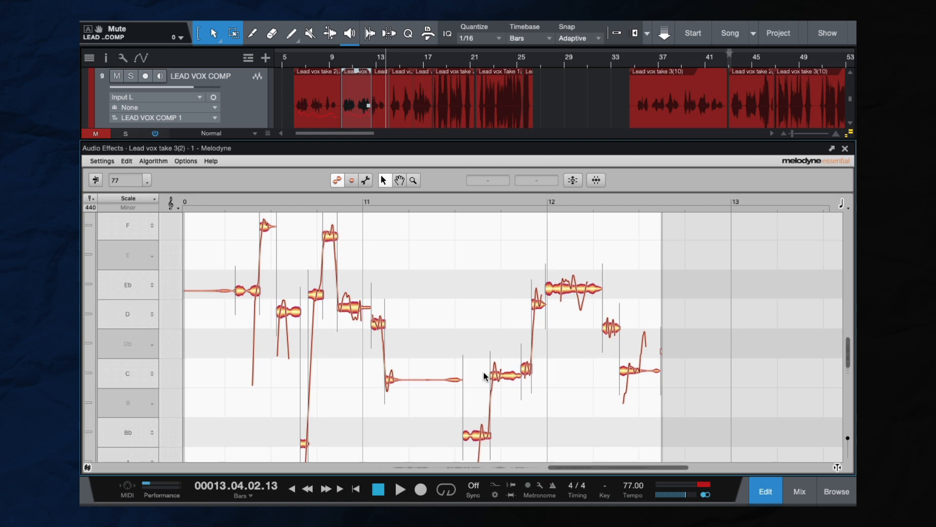
scroll(492, 375, up, 2)
click(502, 378)
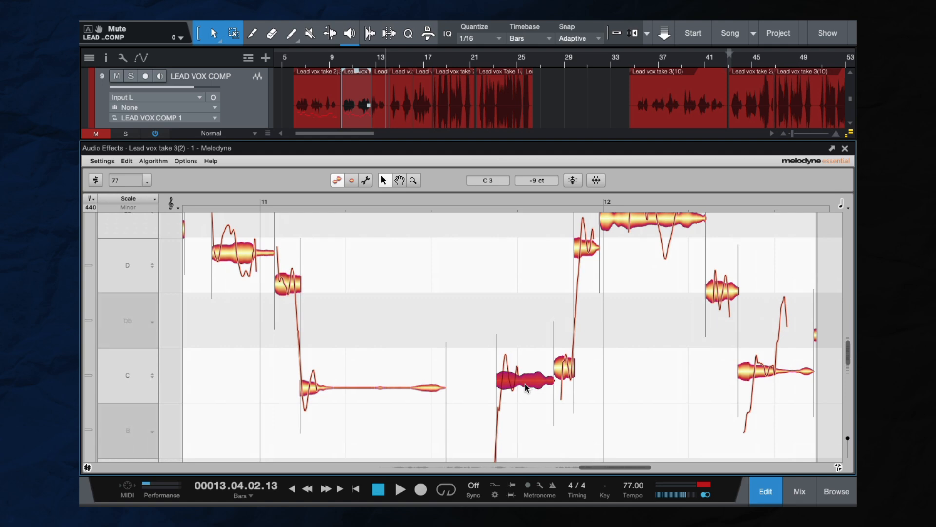
double_click(522, 357)
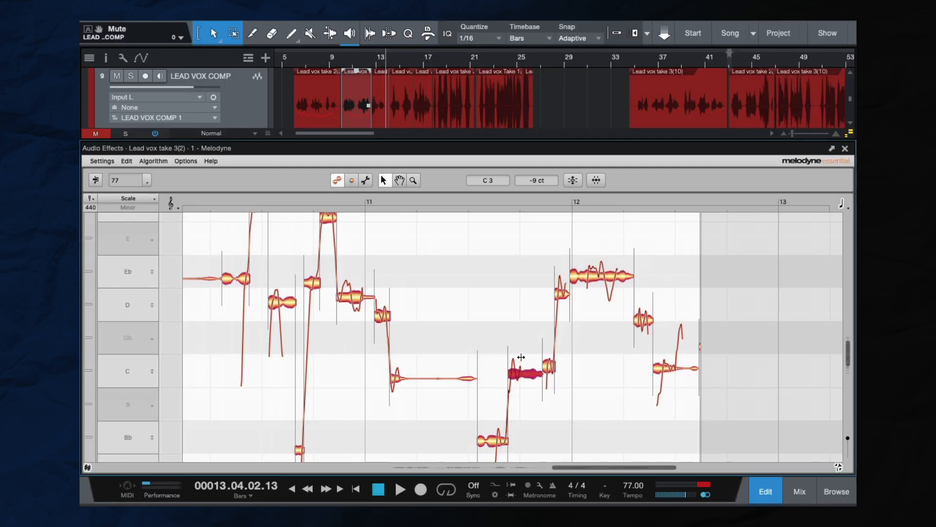
scroll(521, 357, down, 3)
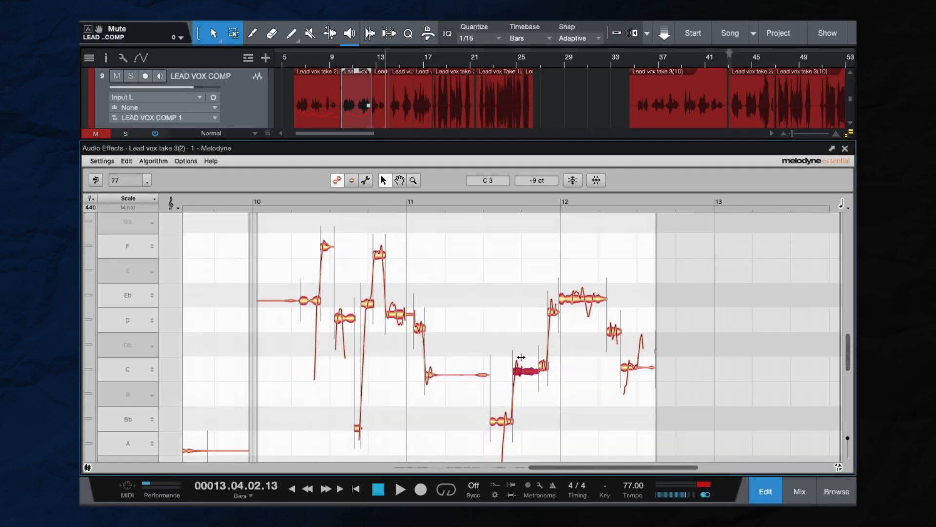
scroll(522, 357, down, 2)
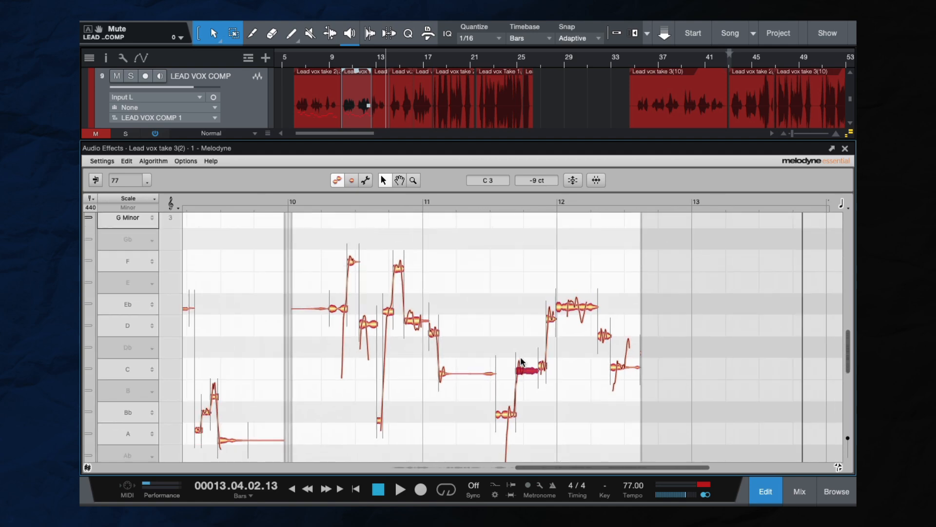
scroll(522, 361, down, 2)
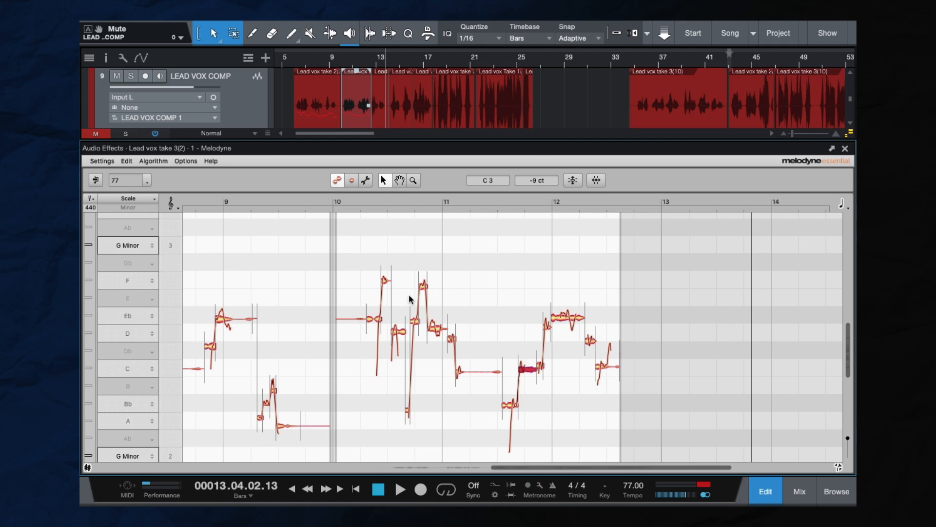
Step: Look over the notes of the comp's opening phrases from bar 6 to bar 9
scroll(295, 287, up, 3)
scroll(295, 288, left, 3)
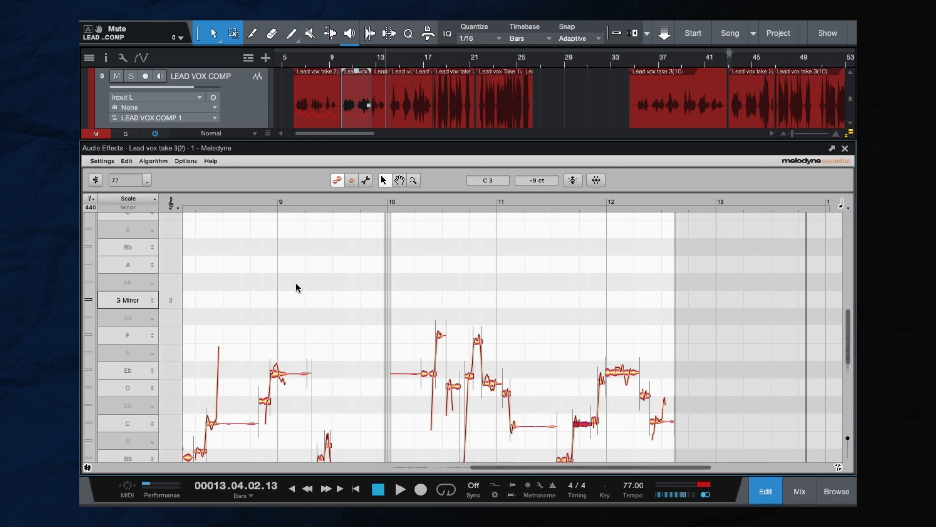
scroll(296, 288, left, 15)
scroll(296, 288, up, 6)
scroll(297, 288, down, 9)
scroll(297, 288, right, 7)
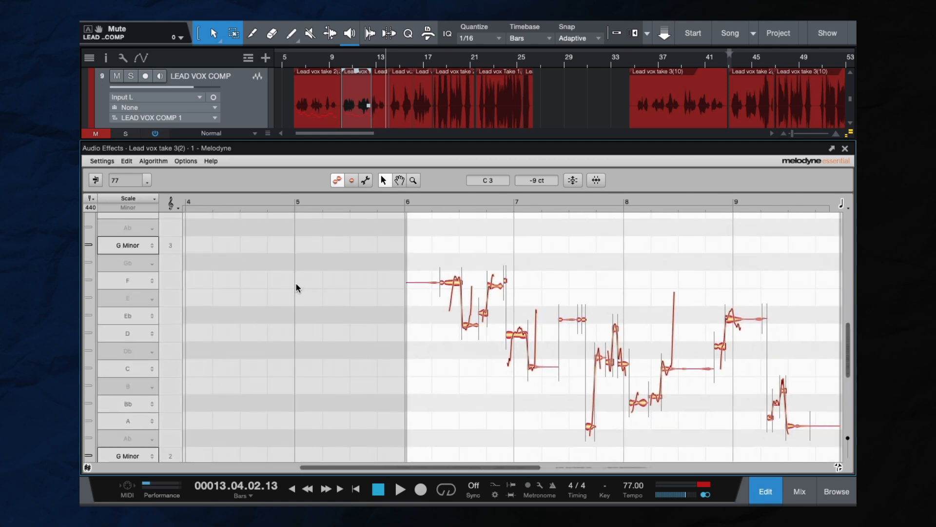
ctrl+scroll(296, 288, up, 2)
scroll(297, 286, up, 2)
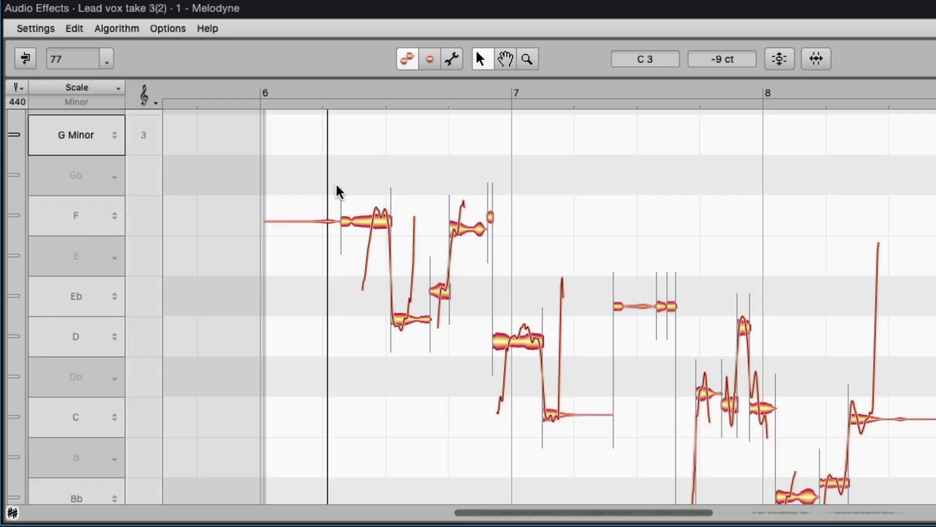
Step: Turn the Time Grid off and back on to demonstrate the timing snap setting
click(165, 27)
mouse_move(210, 73)
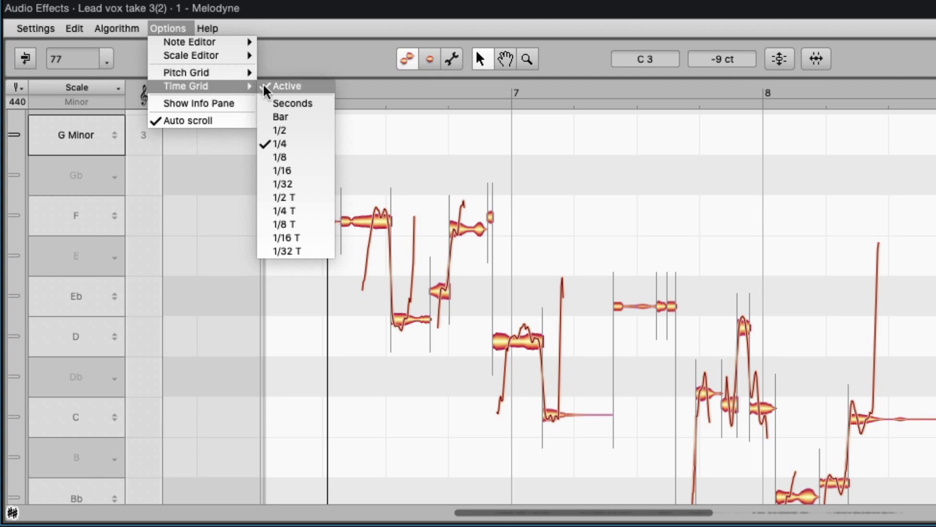
click(264, 86)
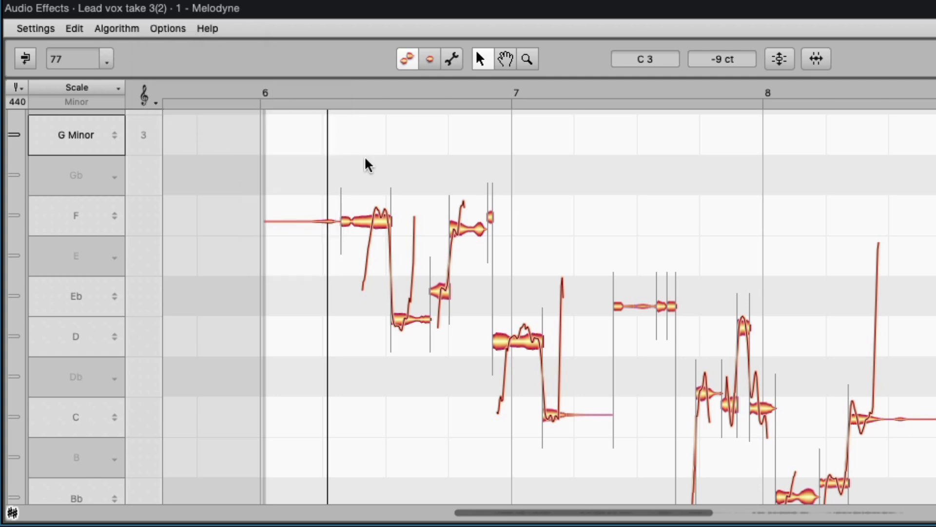
click(168, 28)
mouse_move(203, 83)
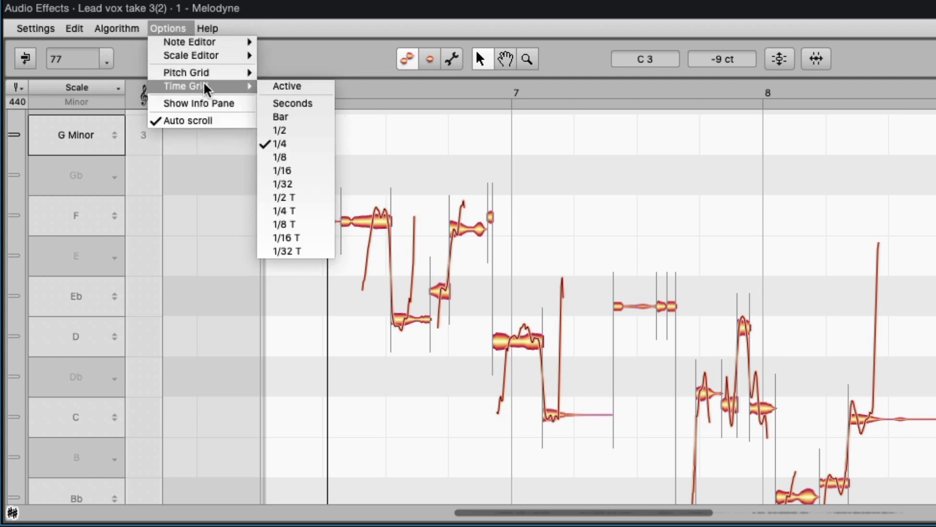
click(279, 84)
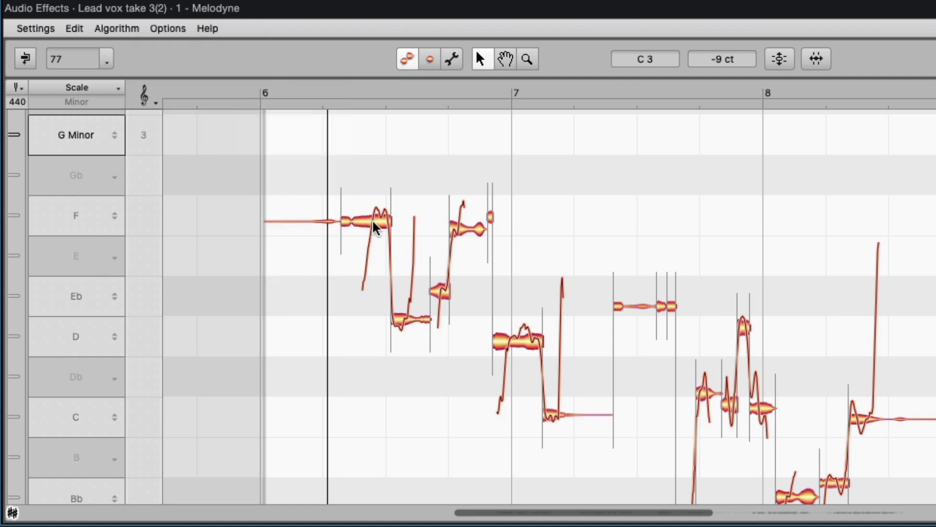
Step: Try moving the first full F note after bar 6 later in time on the 1/4 grid, and undo the move
scroll(373, 219, up, 2)
drag(404, 223, 460, 224)
key(super+z)
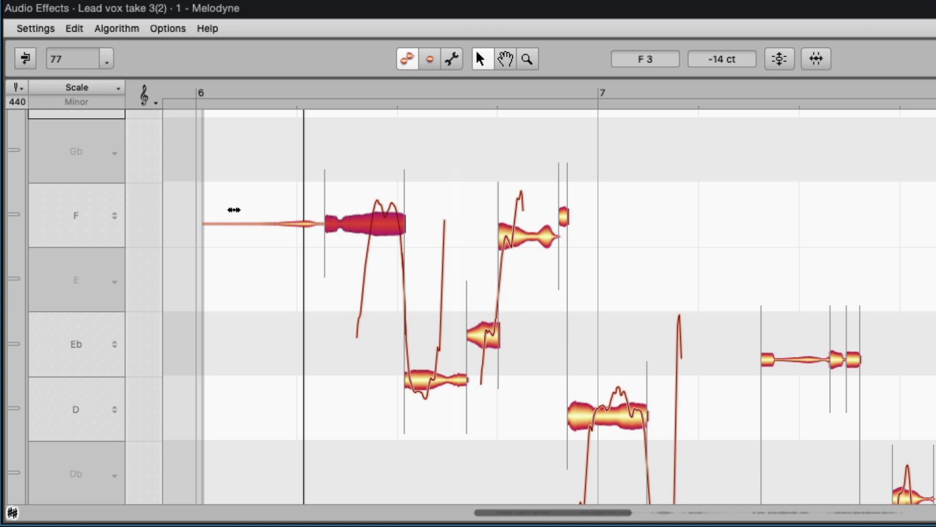
Step: Set the Time Grid to 1/32 and try adjusting the start of the D note just before bar 7
click(568, 239)
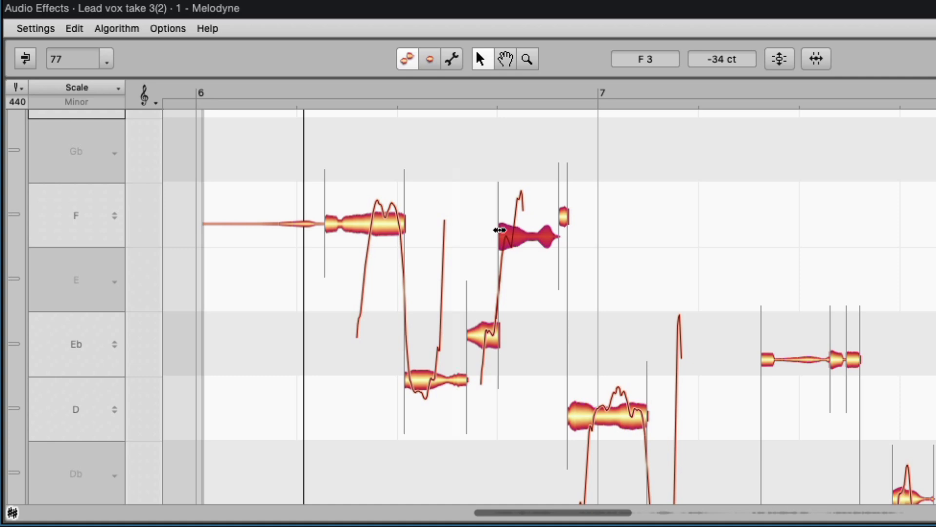
click(487, 342)
click(568, 411)
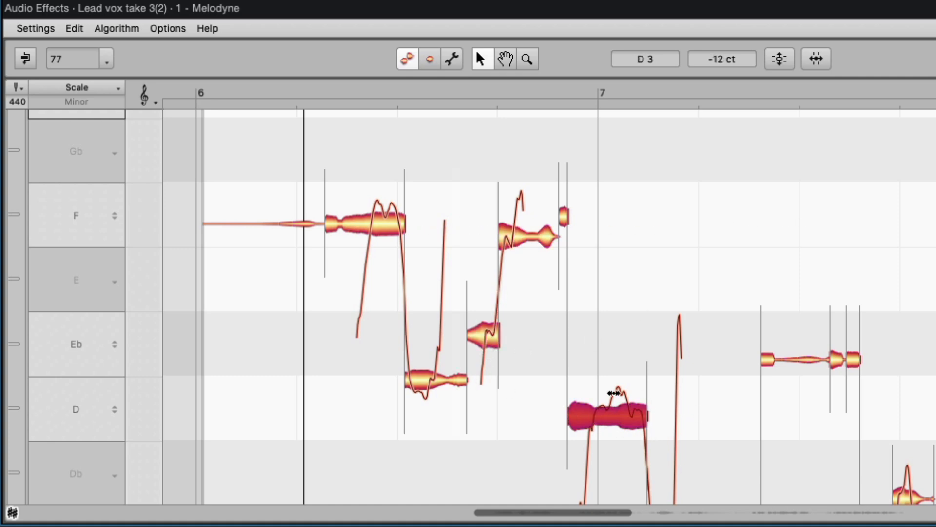
click(120, 28)
mouse_move(167, 28)
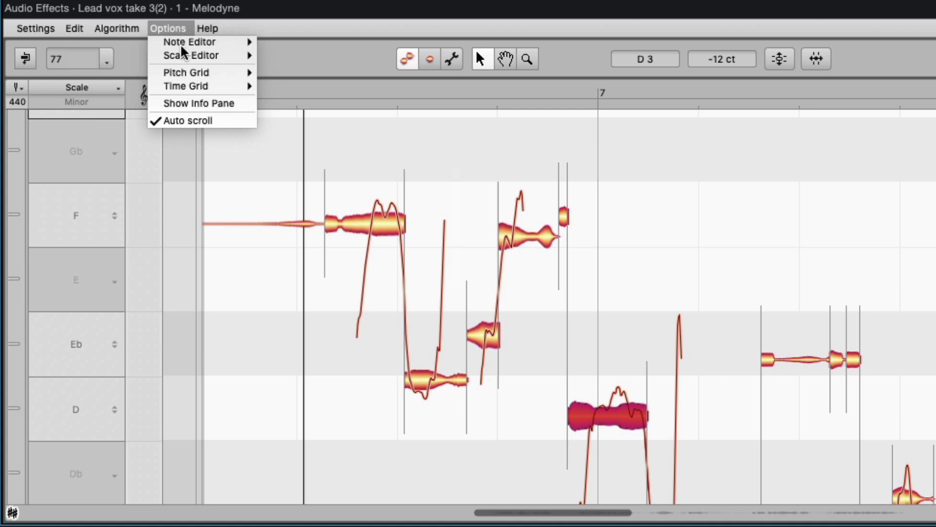
mouse_move(219, 87)
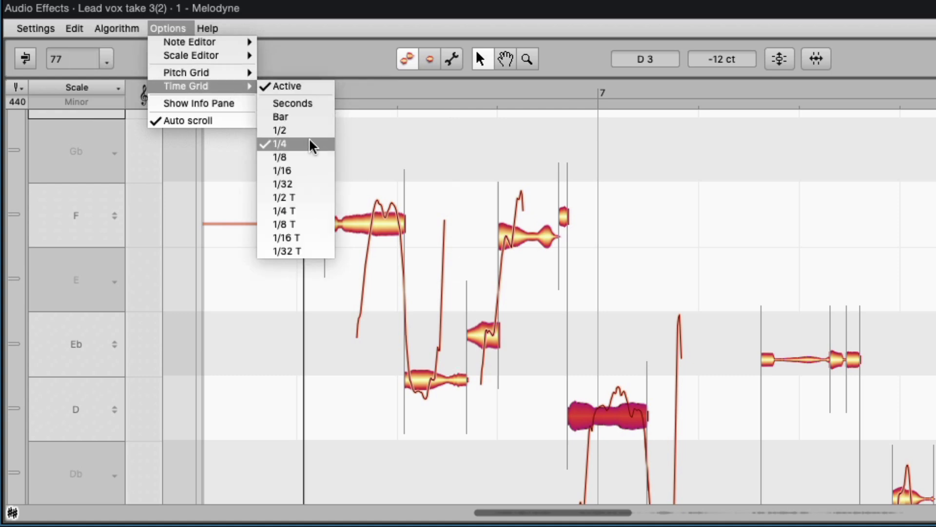
click(285, 180)
mouse_move(569, 411)
mouse_down()
mouse_move(603, 411)
mouse_move(573, 407)
mouse_up()
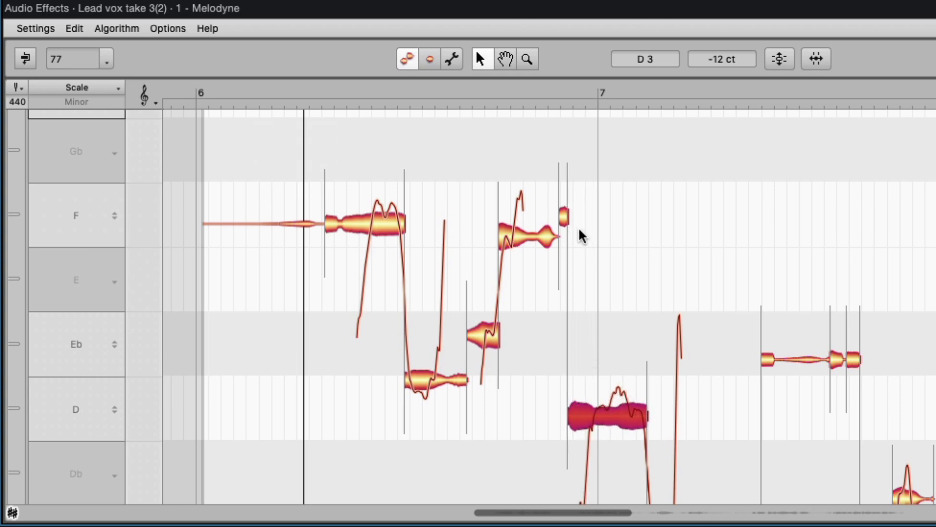
click(595, 244)
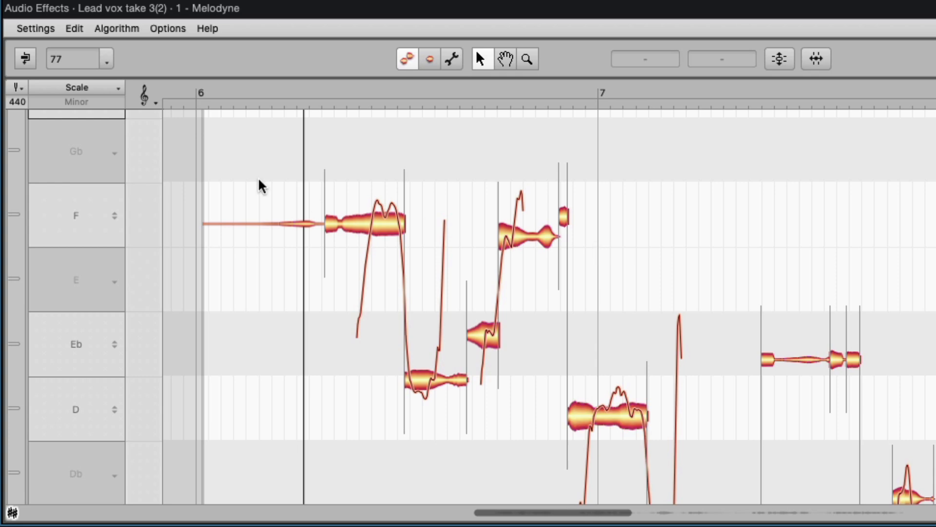
Step: Deactivate the Time Grid to allow free timing edits without snapping
click(167, 29)
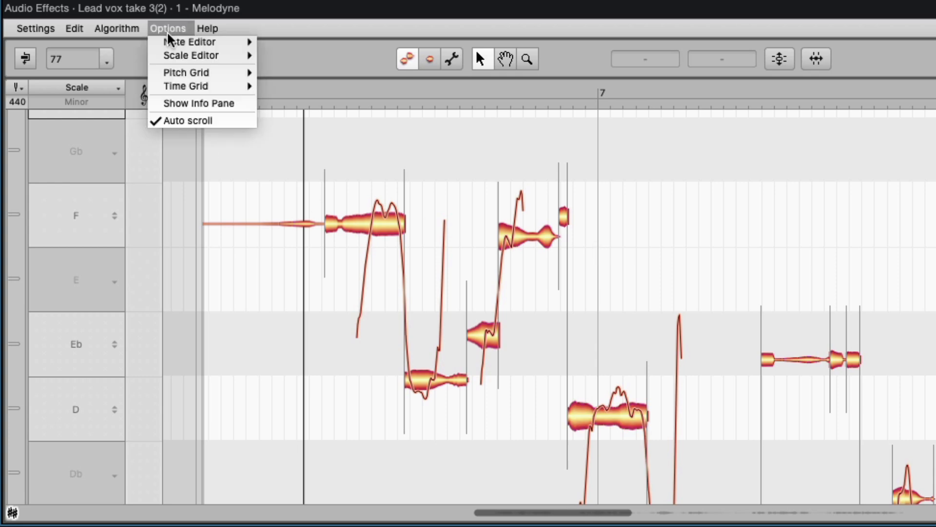
mouse_move(198, 86)
click(293, 83)
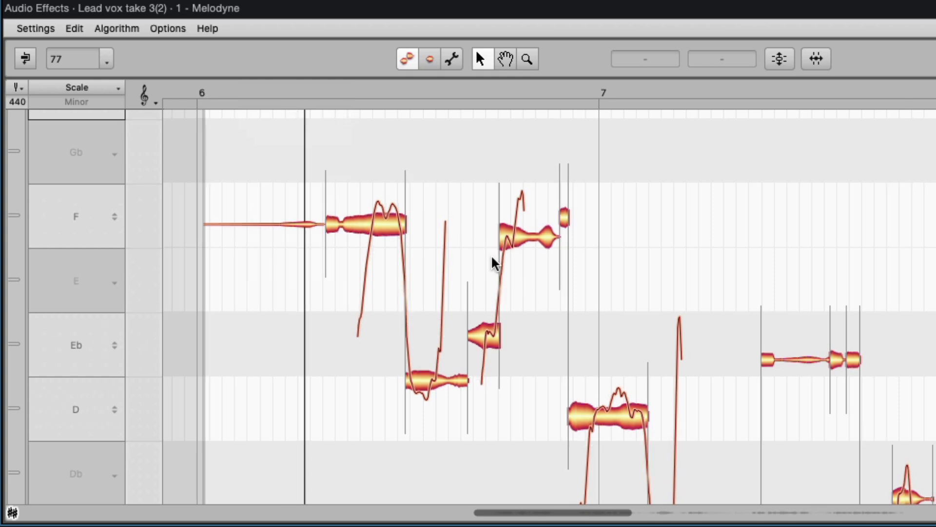
Step: Play the opening phrase from bar 6 into bar 7 repeatedly to judge the timing of the D note
scroll(492, 256, down, 3)
click(359, 89)
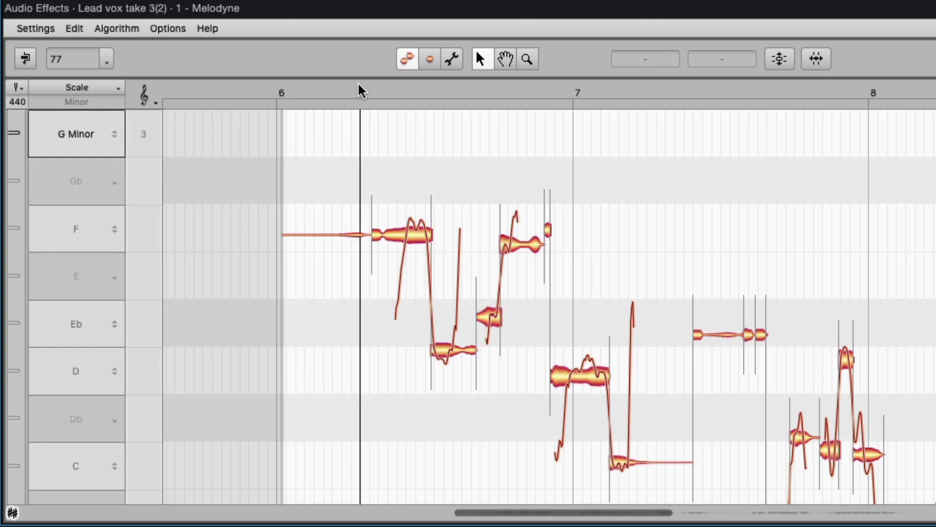
key(space)
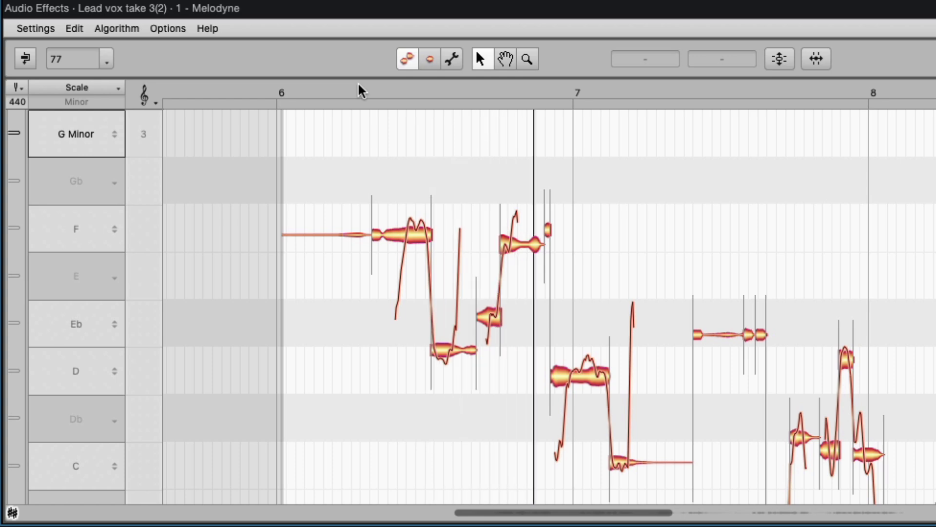
click(358, 85)
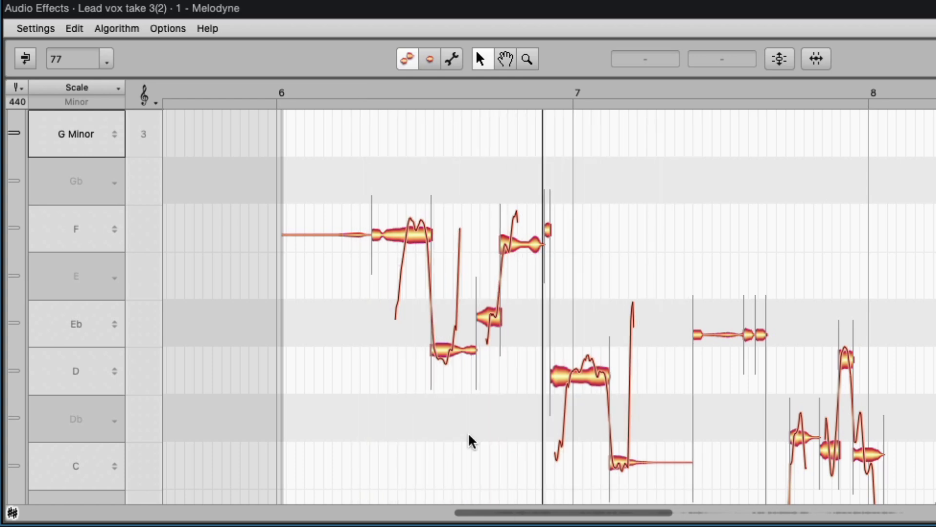
scroll(561, 387, up, 3)
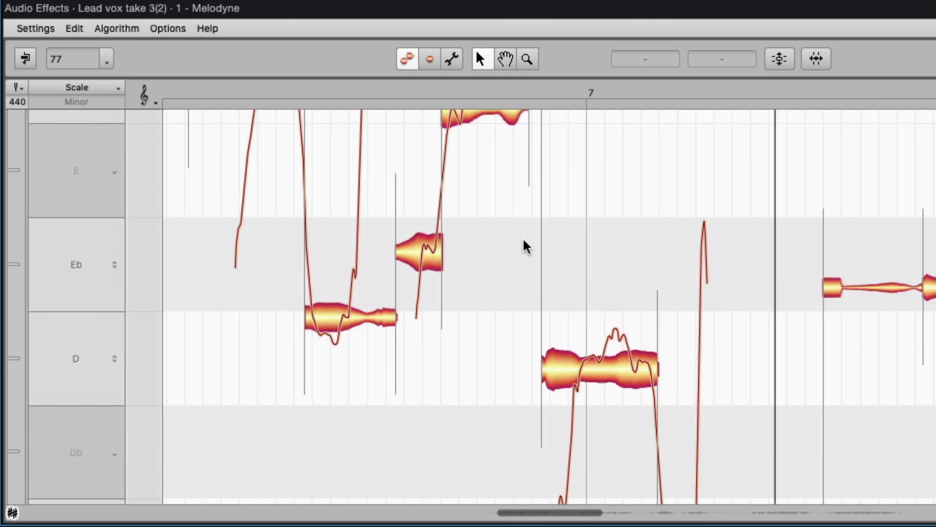
click(412, 86)
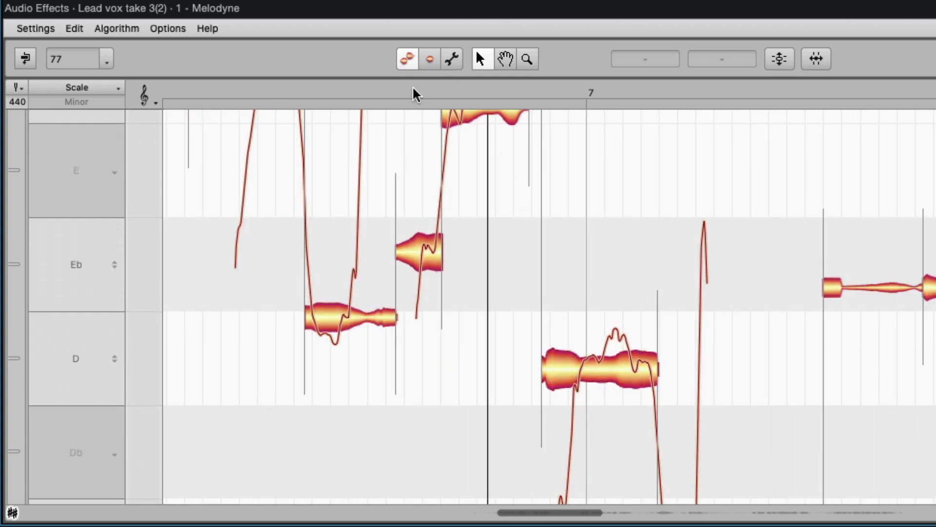
Step: Try starting the D note at bar 7 slightly later, listen to the phrase, and undo the timing change
drag(547, 359, 563, 362)
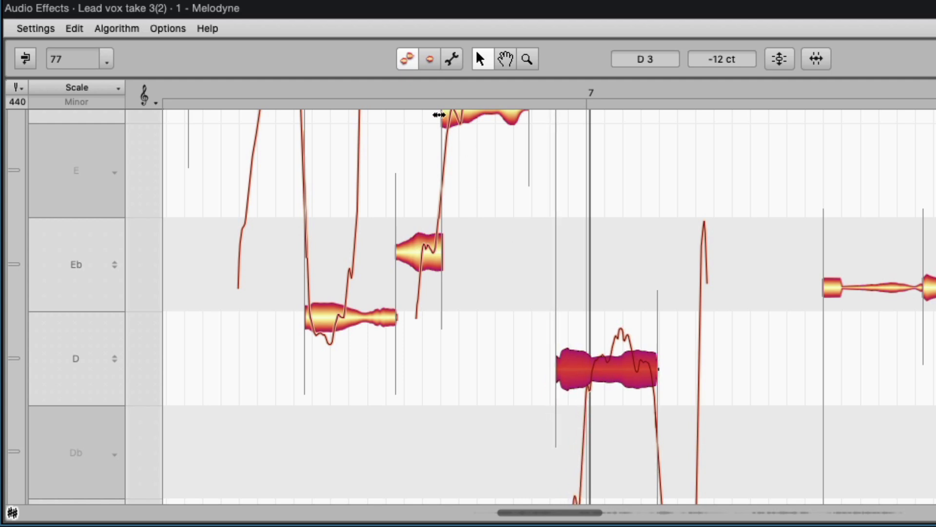
click(393, 86)
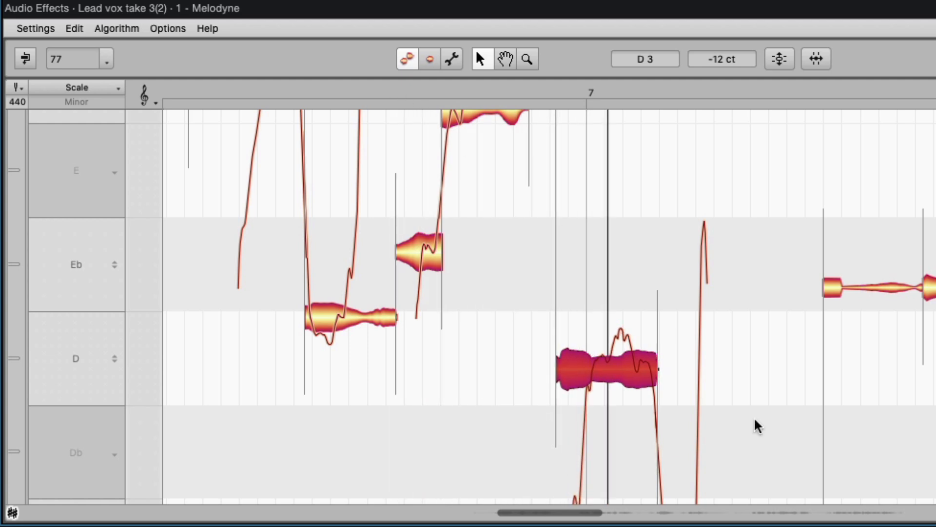
key(ctrl+z)
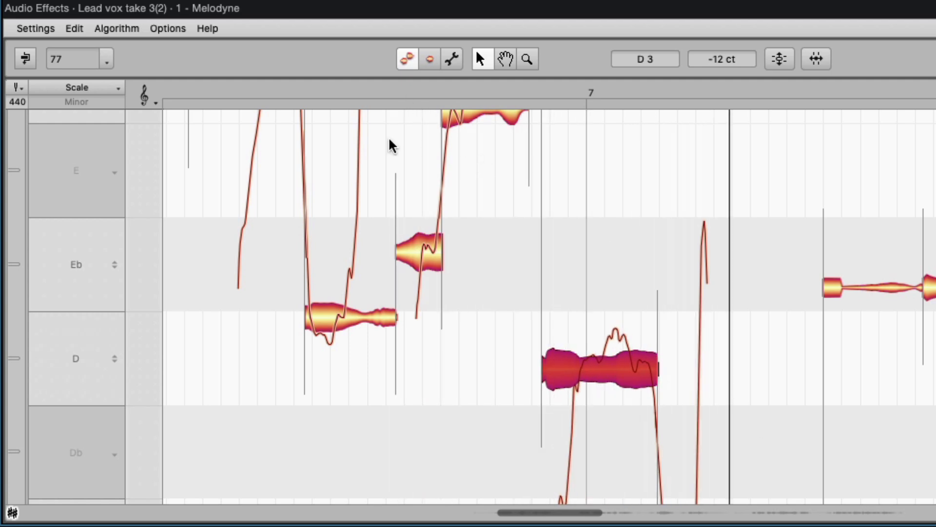
Step: Play the vocal from just before bar 7 through bar 8 to check the timing of the notes by ear
scroll(509, 247, up, 4)
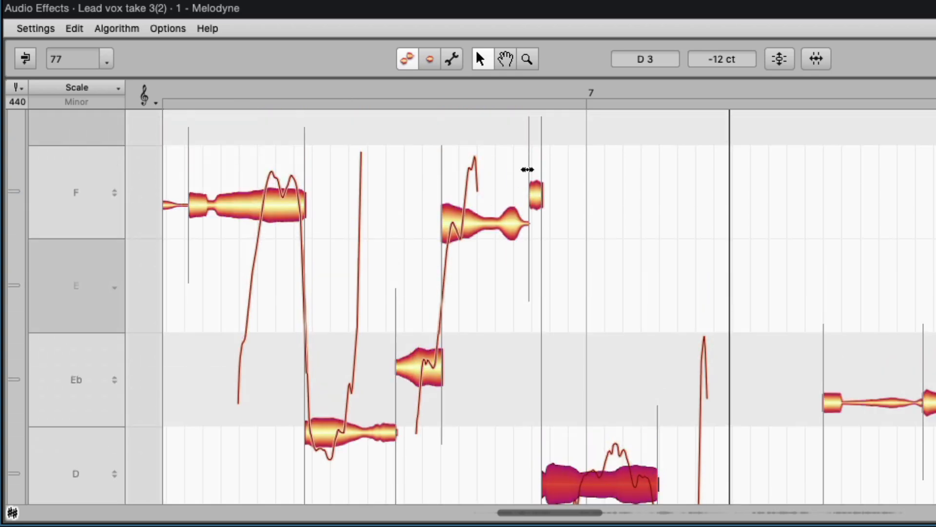
click(535, 197)
click(371, 88)
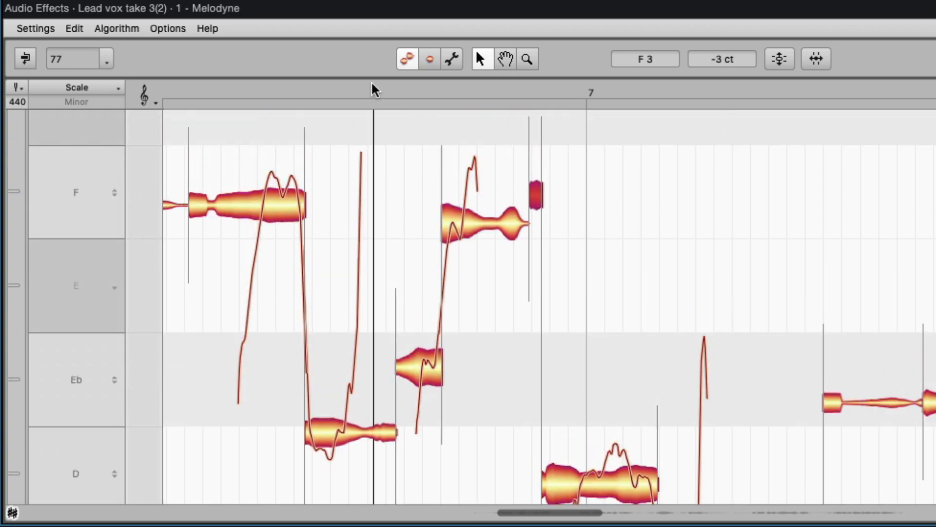
scroll(581, 270, down, 3)
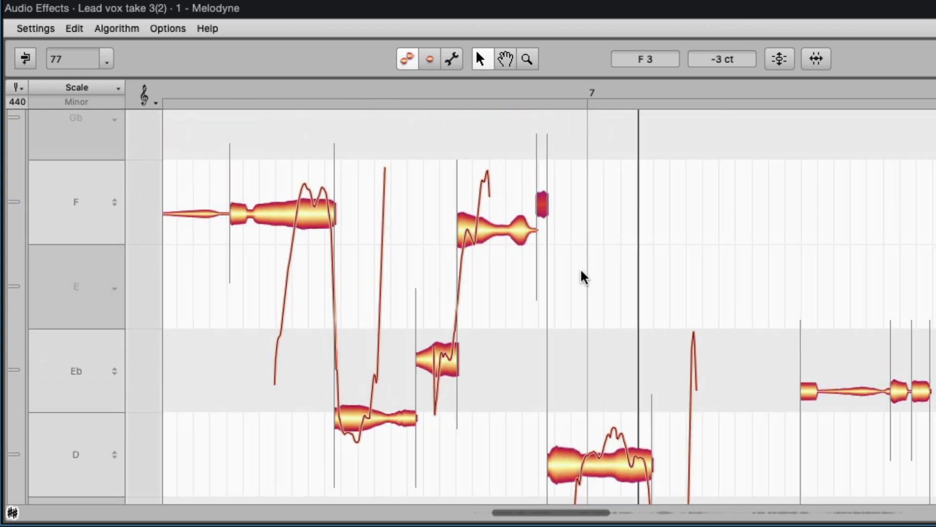
scroll(581, 270, right, 5)
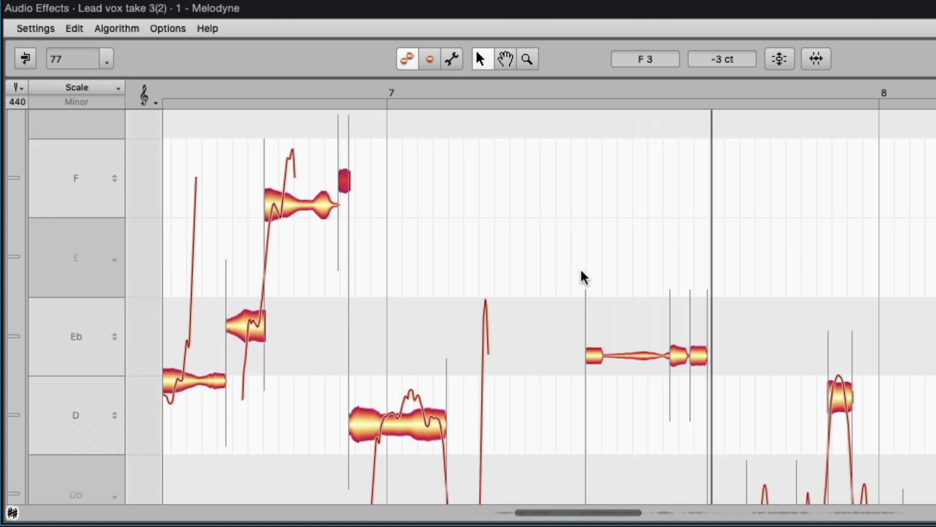
scroll(581, 270, right, 10)
scroll(580, 270, down, 2)
scroll(493, 293, down, 3)
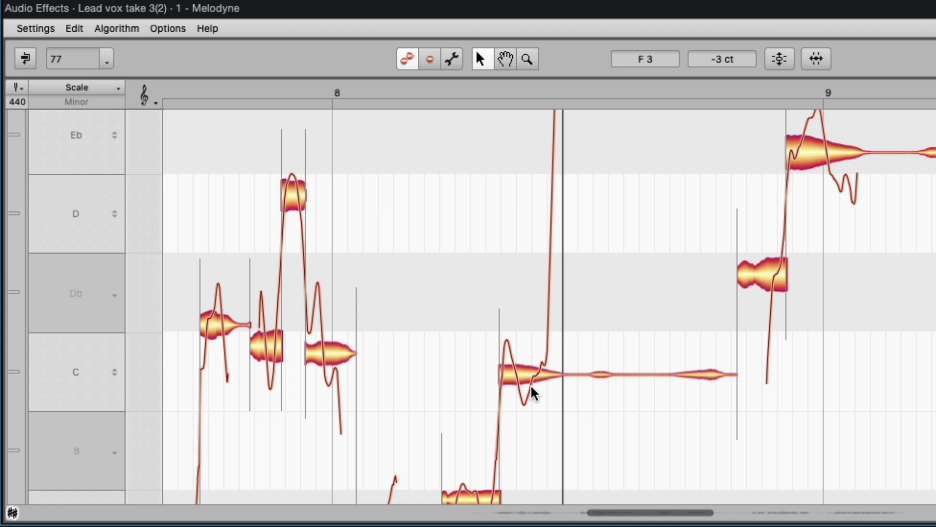
scroll(602, 362, down, 4)
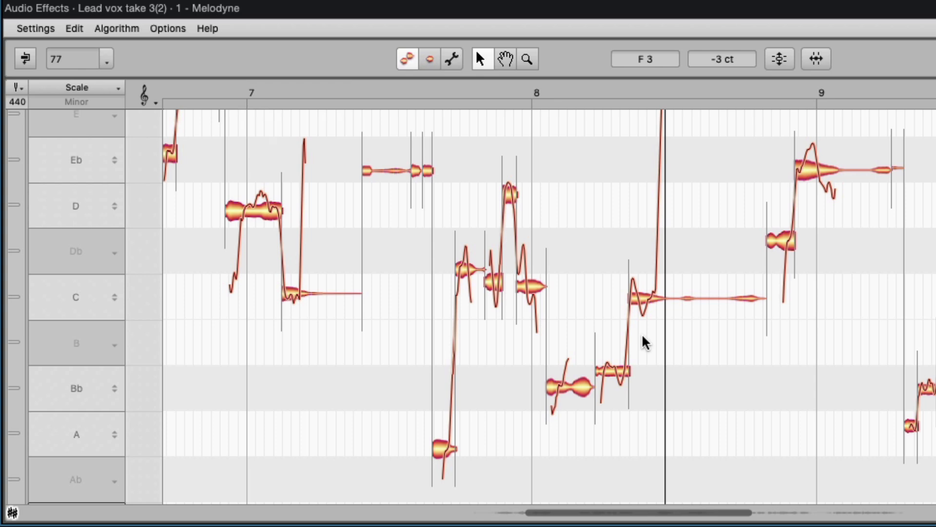
Step: Try starting the long C note after bar 8 slightly later, listen to the phrase, and undo the timing change
scroll(674, 338, up, 3)
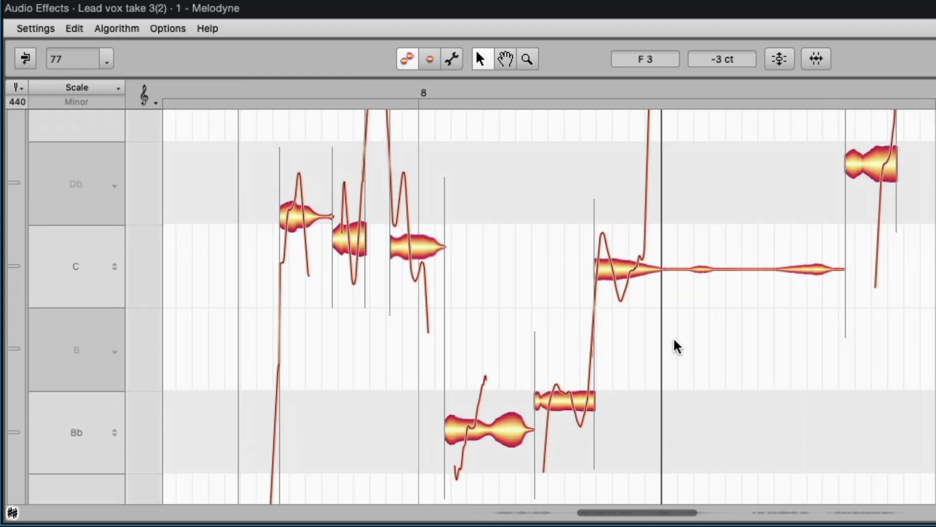
click(615, 279)
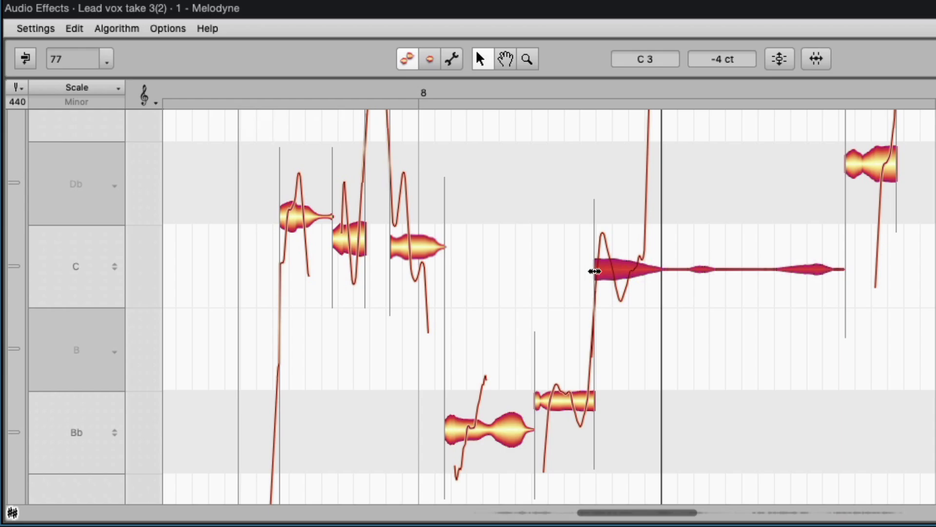
scroll(595, 271, up, 5)
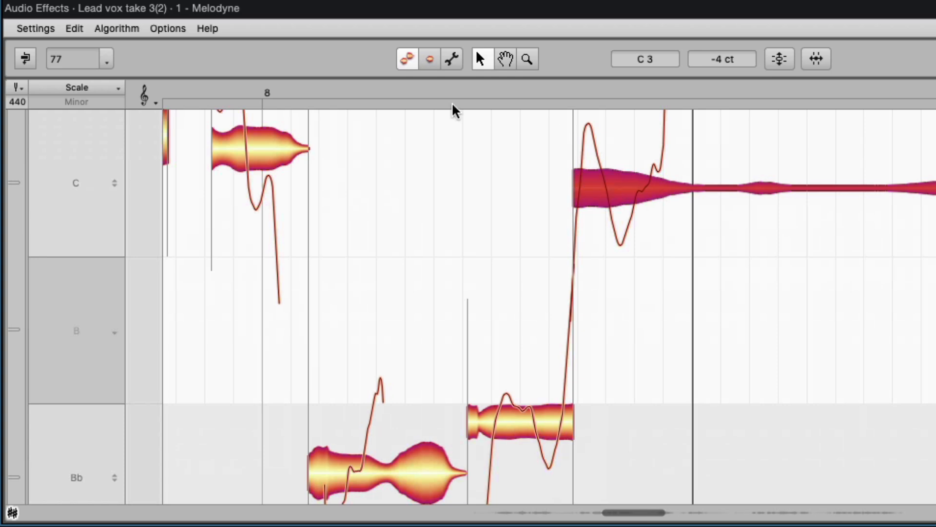
click(421, 91)
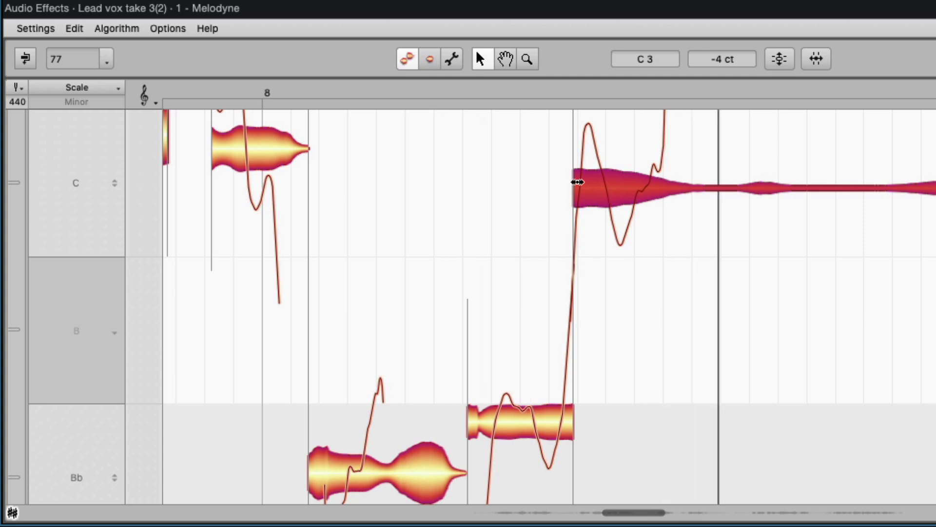
drag(579, 182, 610, 187)
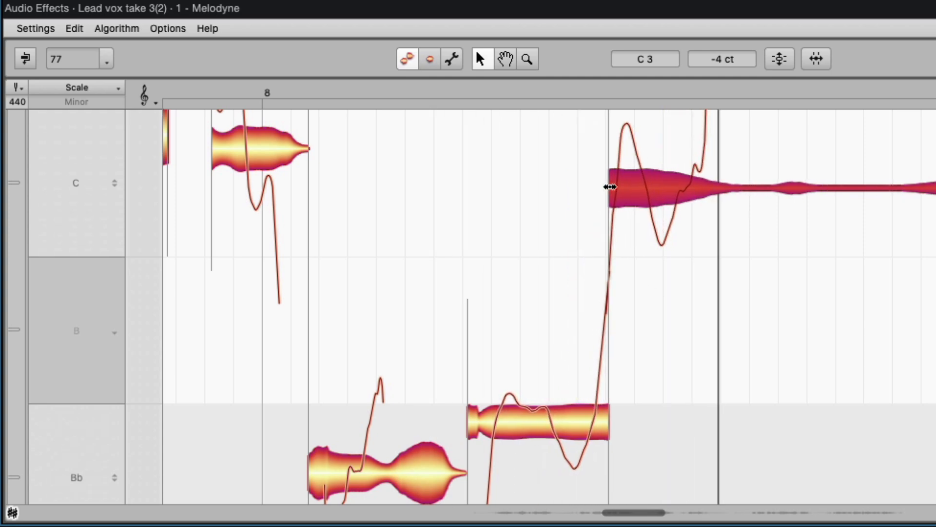
click(550, 418)
click(399, 93)
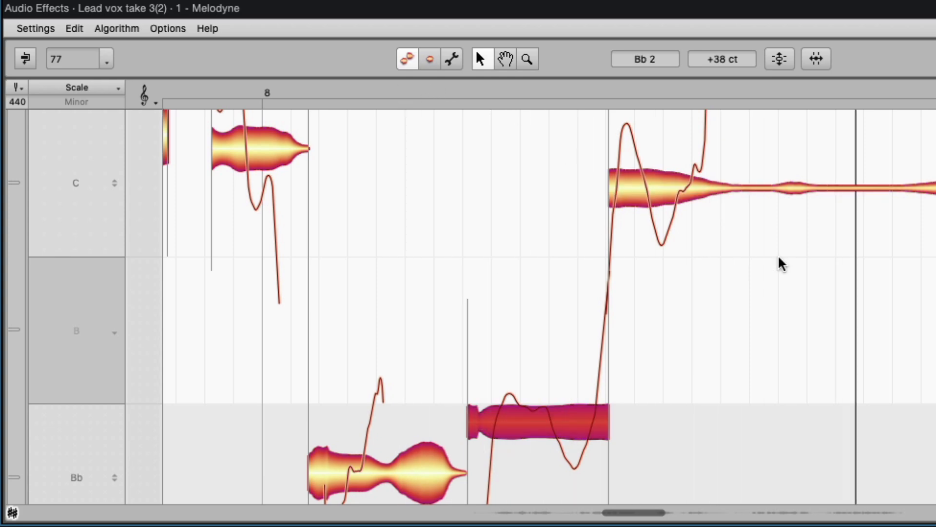
key(space)
key(super+z)
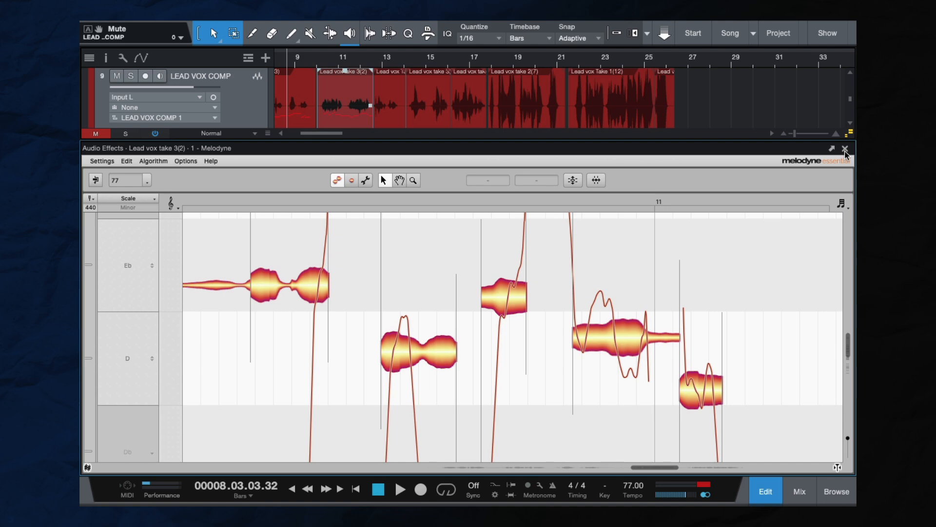
Step: Close the Melodyne editor and select the take 3(2) clip starting at bar 10 on the LEAD VOX COMP track
click(845, 149)
click(390, 244)
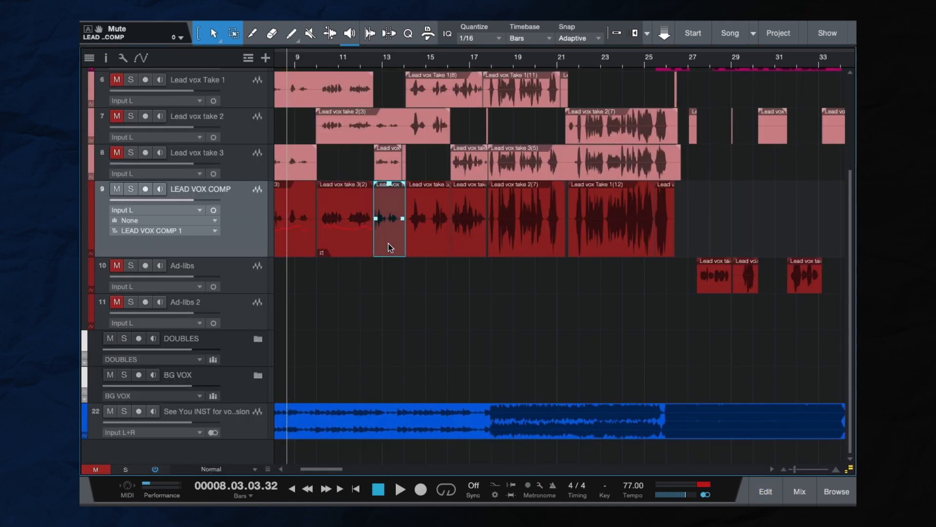
scroll(347, 241, up, 5)
scroll(346, 241, left, 2)
click(347, 241)
Step: Split the selected comp clip at two points between 10.2 and 10.3 to isolate a short vocal slice, and select that slice
scroll(346, 241, up, 6)
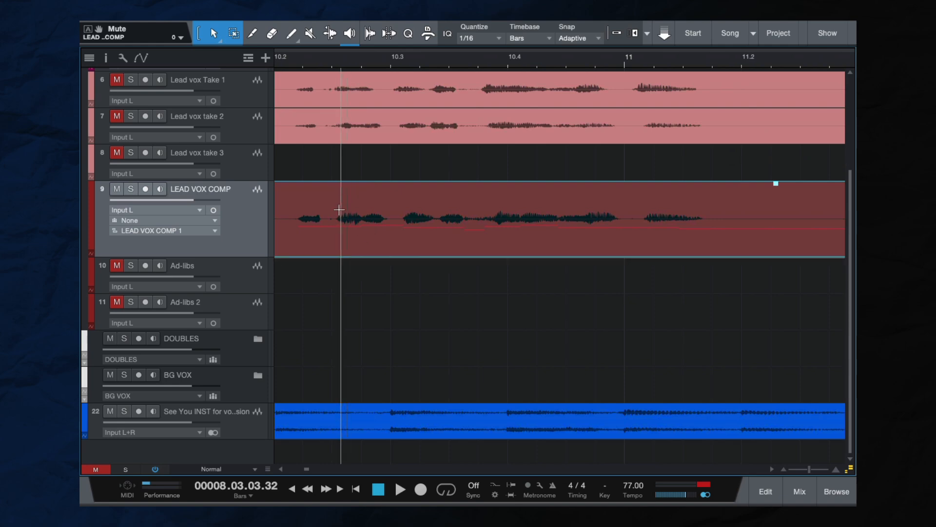
scroll(362, 227, up, 3)
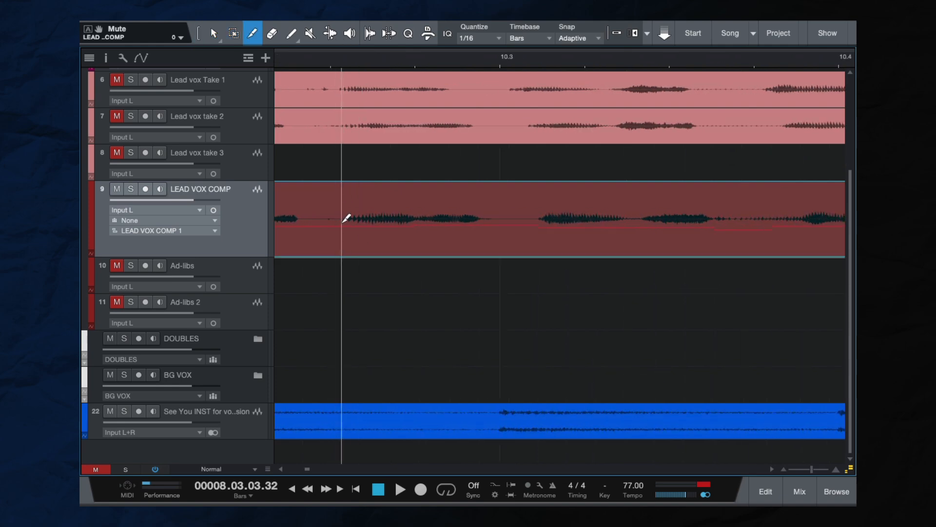
super+click(342, 220)
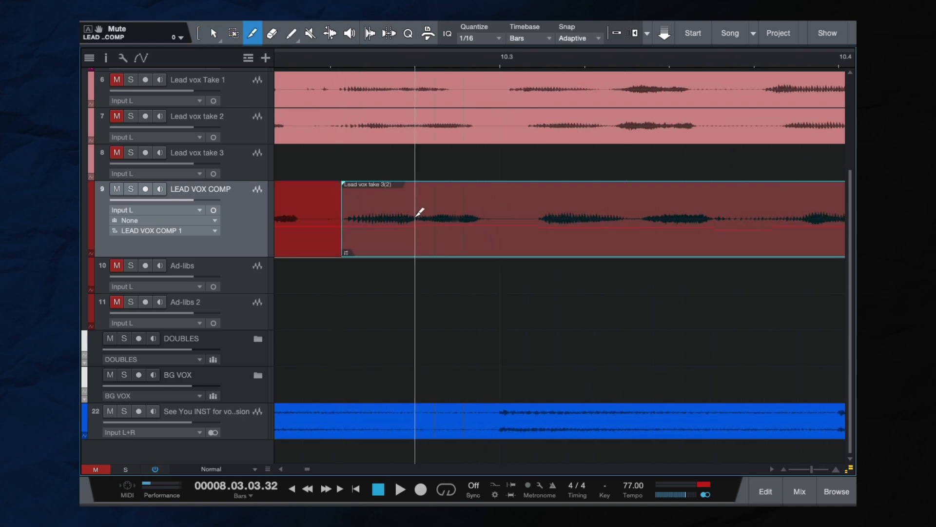
click(418, 209)
key(1)
click(389, 253)
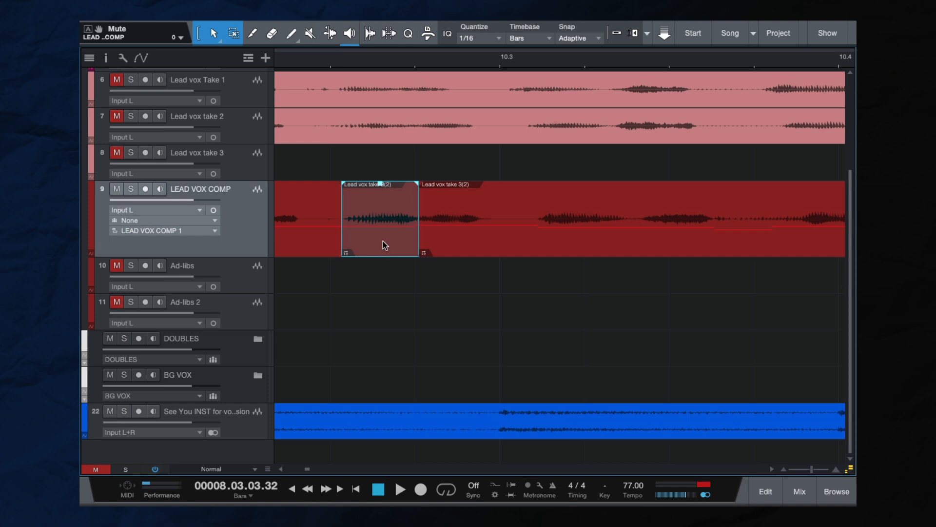
Step: Try moving the isolated vocal slice slightly later so it overlaps the following clip, and undo the move
drag(382, 241, 396, 238)
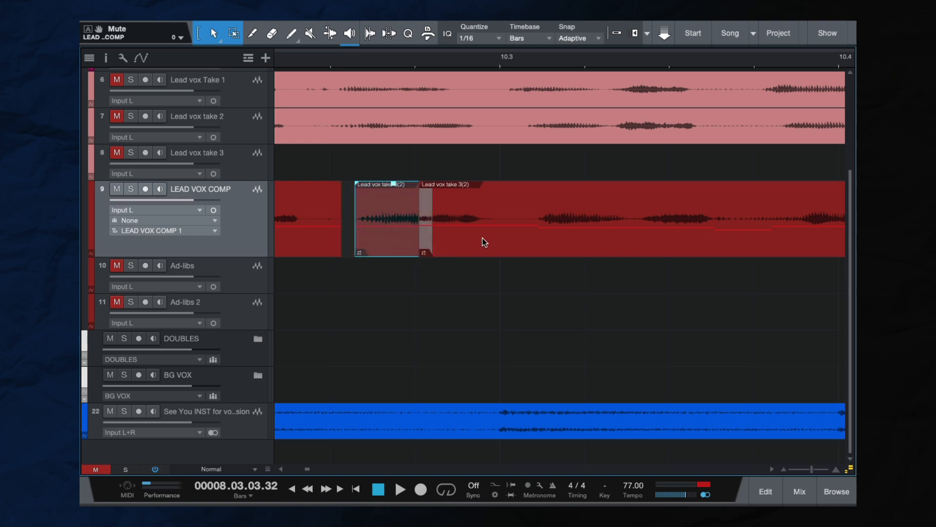
click(464, 239)
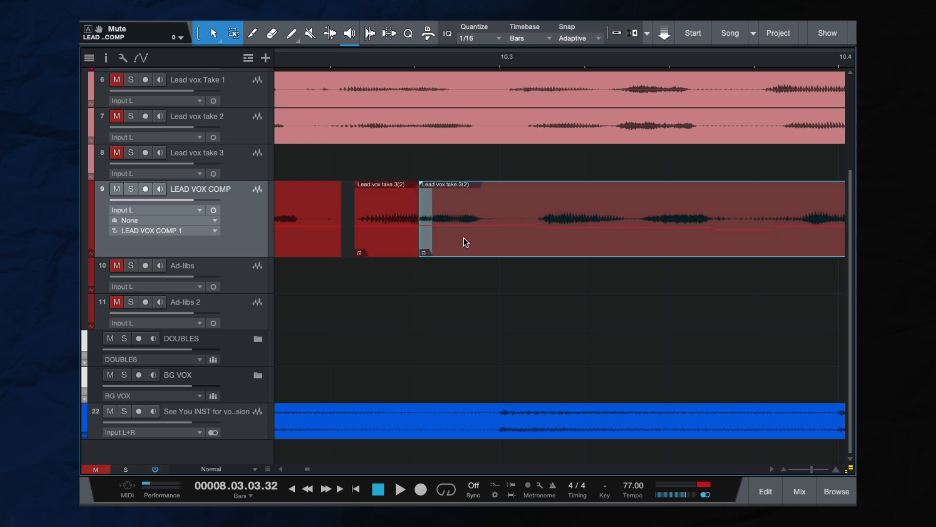
key(super+z)
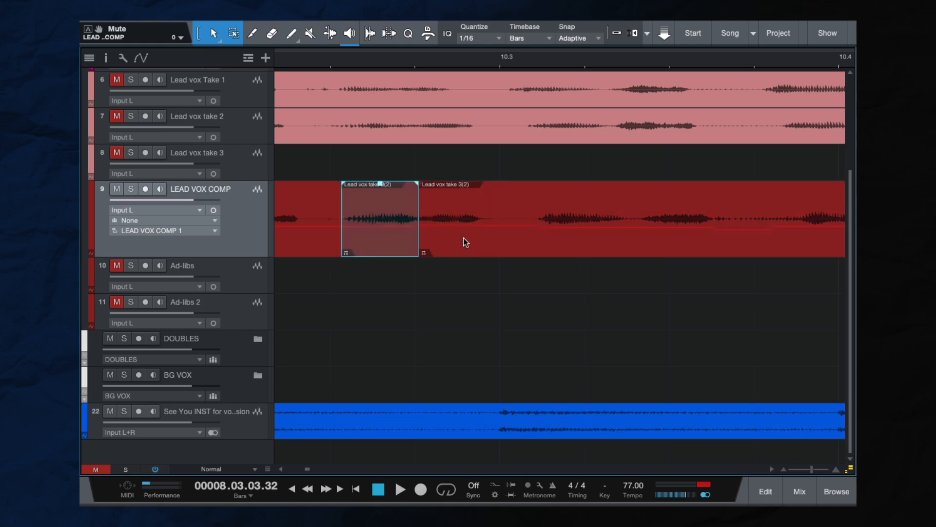
Step: Undo both splits in the take 3(2) clip on the LEAD VOX COMP track and deselect it
key(super+z)
scroll(454, 327, down, 4)
scroll(427, 328, down, 2)
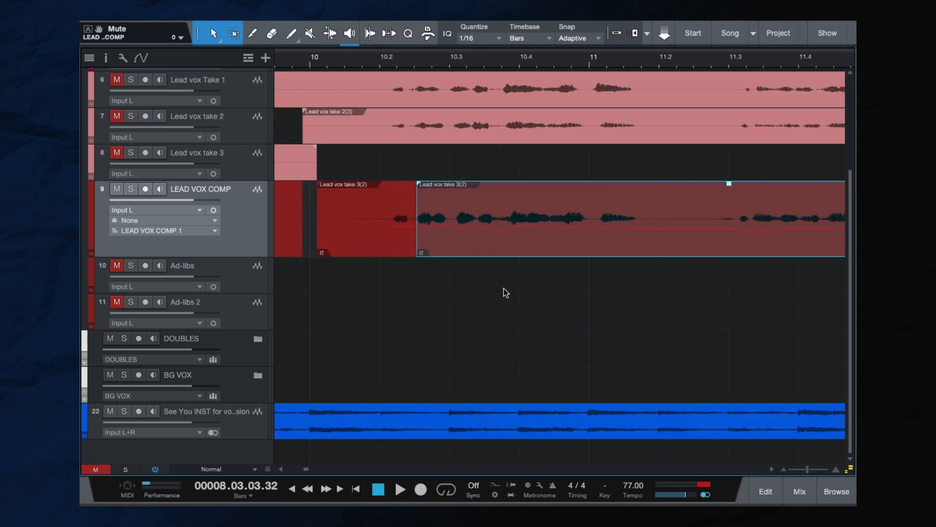
key(super+z)
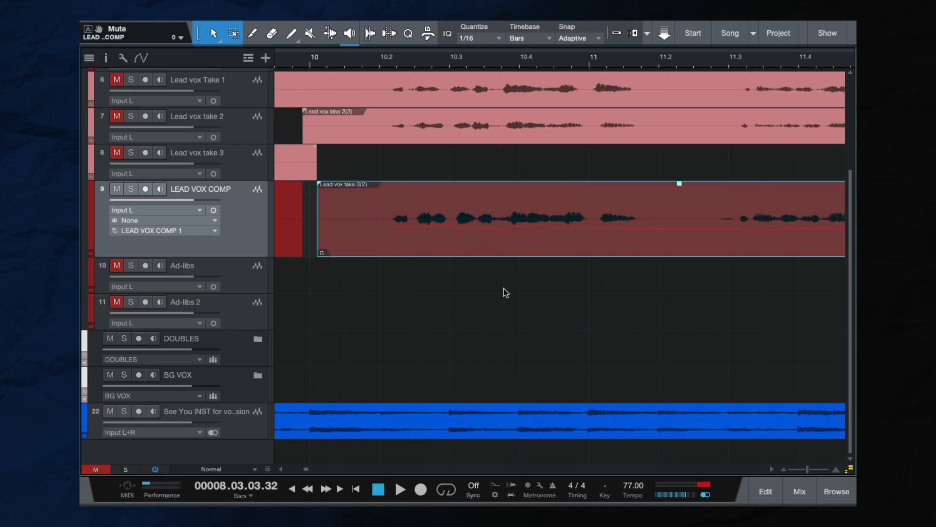
scroll(529, 292, down, 3)
scroll(529, 292, down, 5)
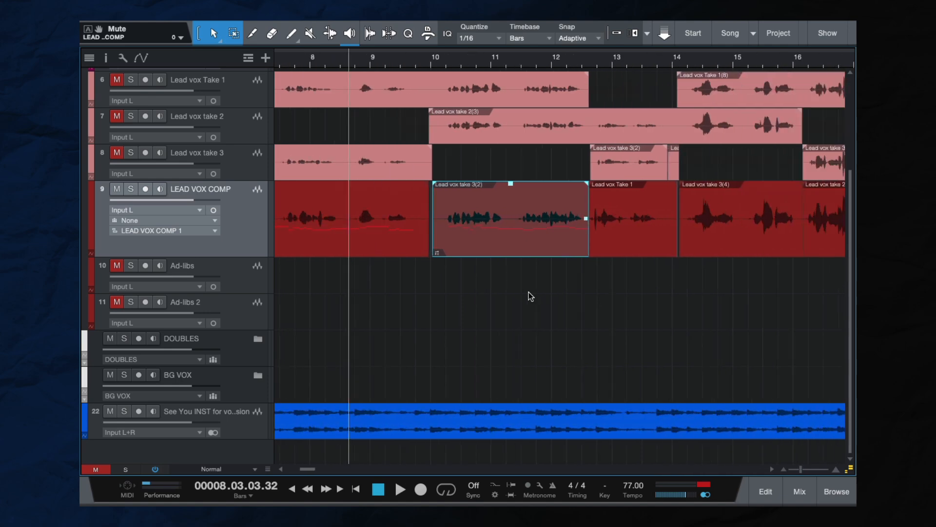
click(488, 294)
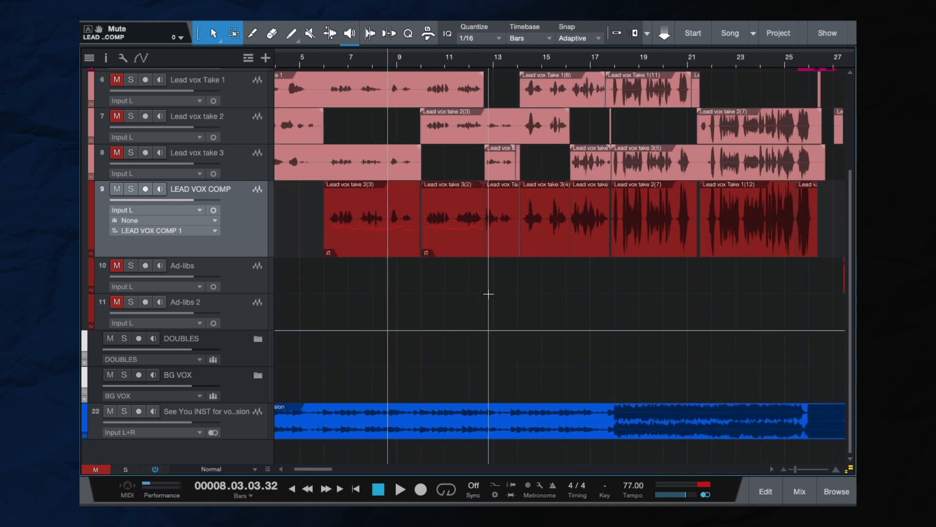